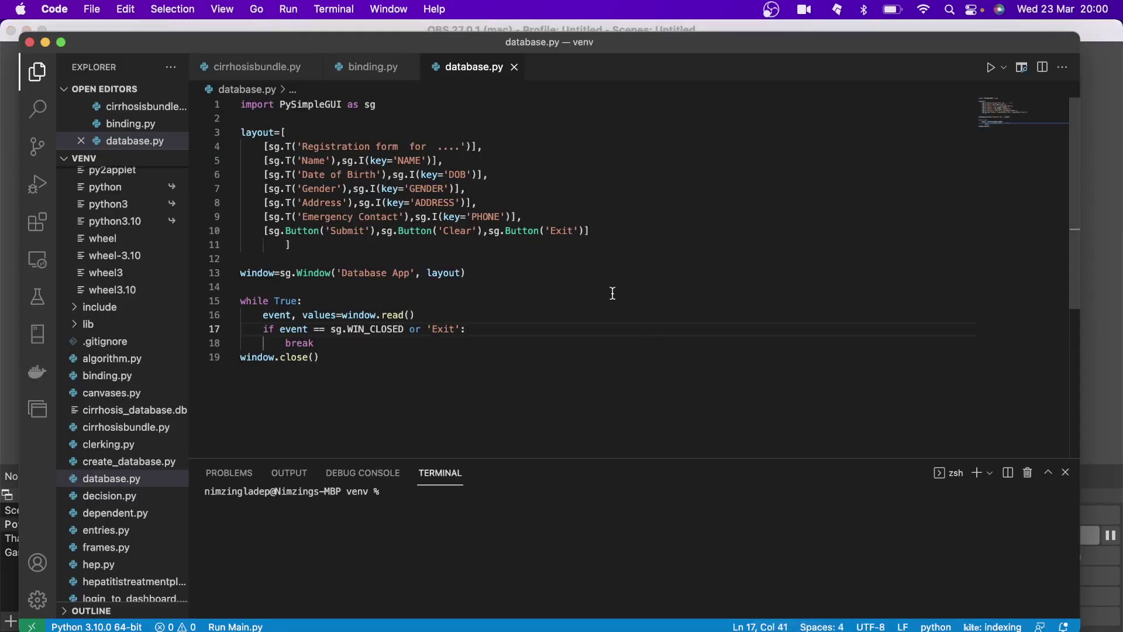
# Step: Start debugging database.py as a Python File to launch the Database App form
pyautogui.click(288, 11)
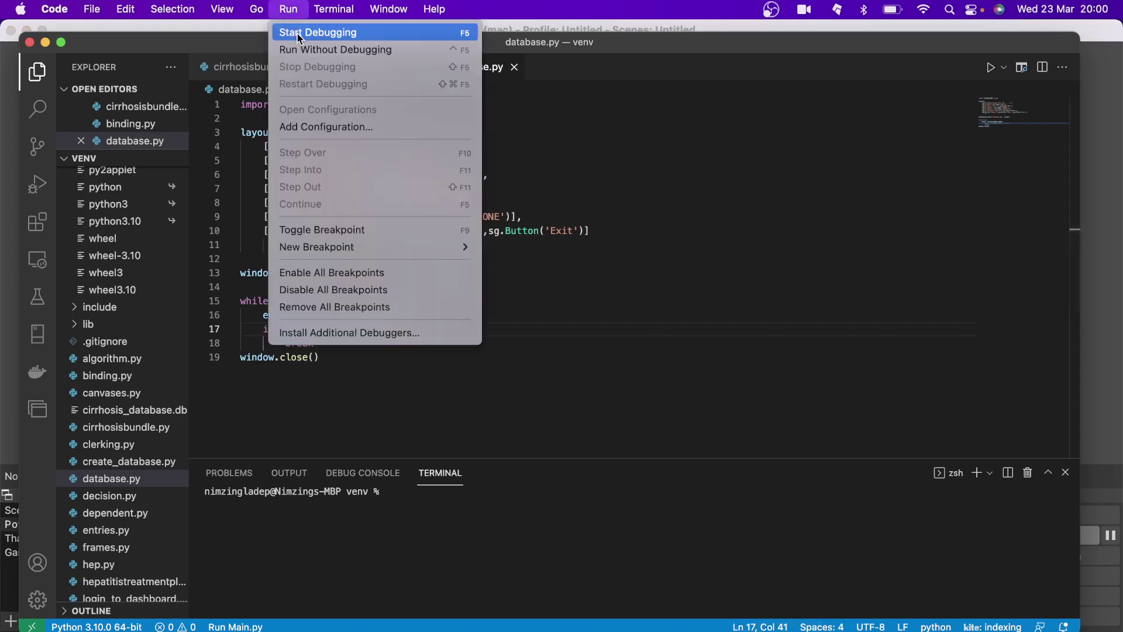
pyautogui.click(298, 34)
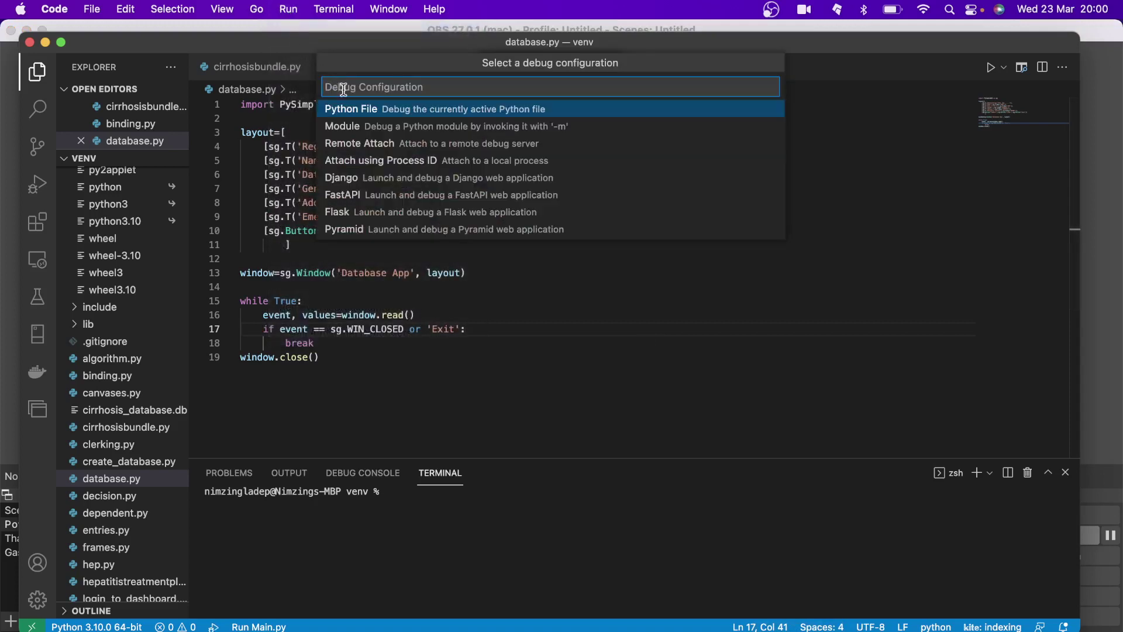
pyautogui.click(350, 111)
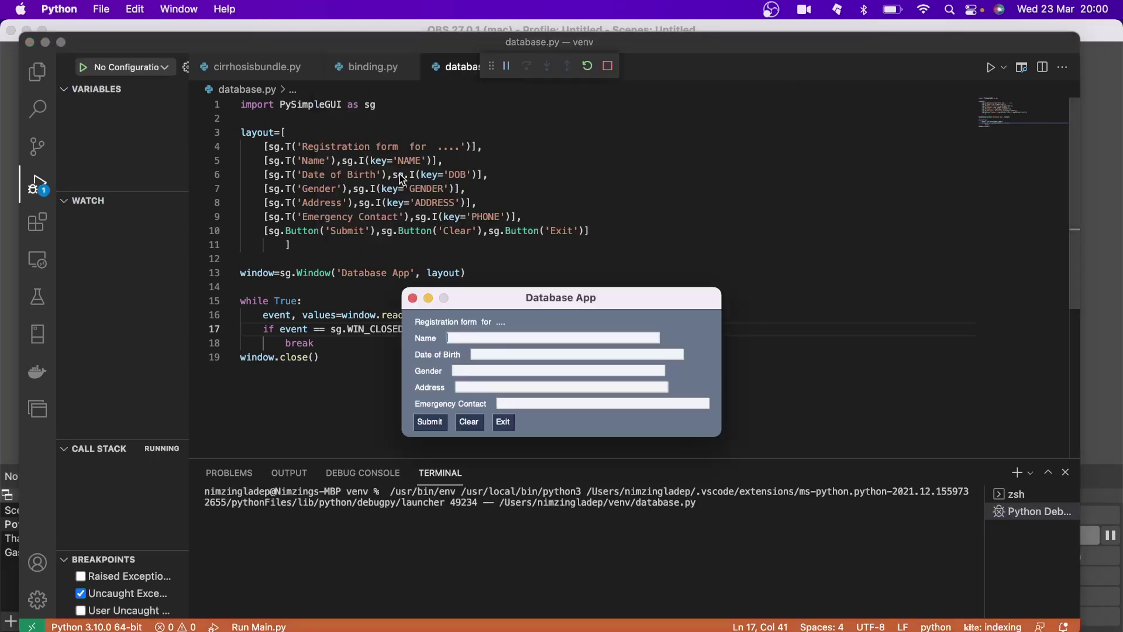
# Step: Move the Database App window higher, then close it with its Exit button
pyautogui.moveTo(483, 296); pyautogui.dragTo(515, 143)
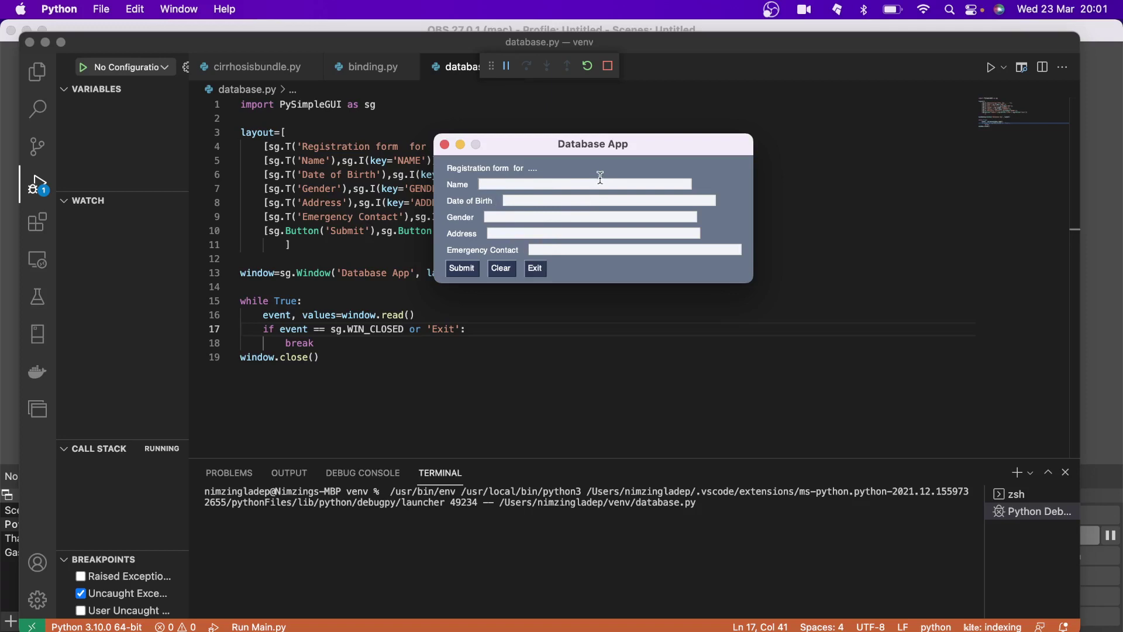
pyautogui.click(534, 268)
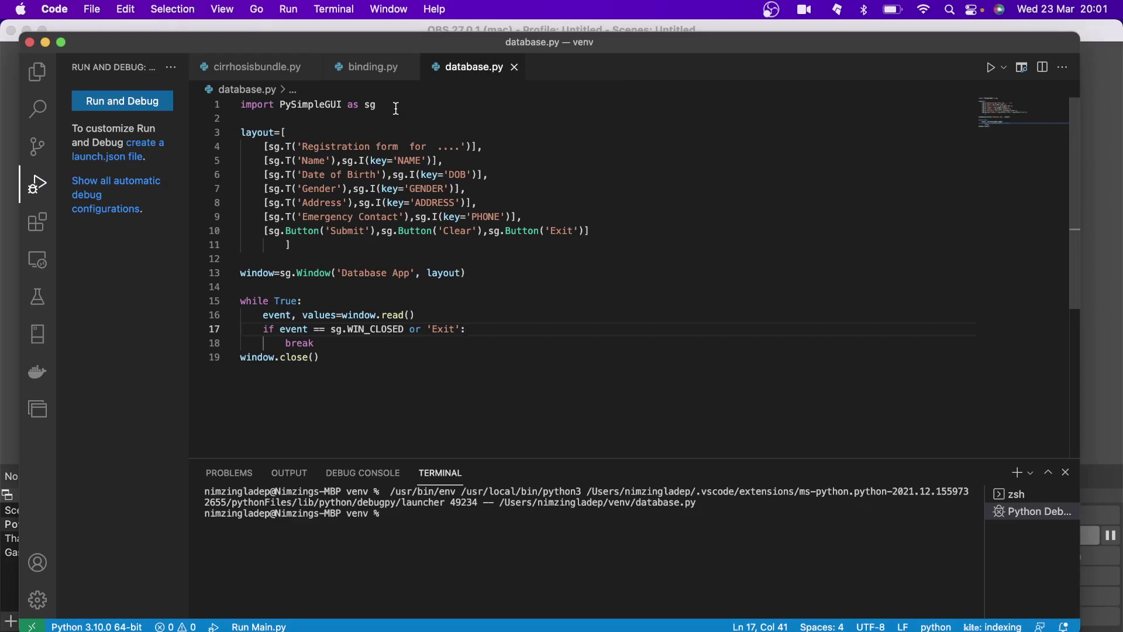
# Step: Add sg.theme('SandyBeach') on a new line 3 below the import
pyautogui.click(395, 108)
pyautogui.press('Return')
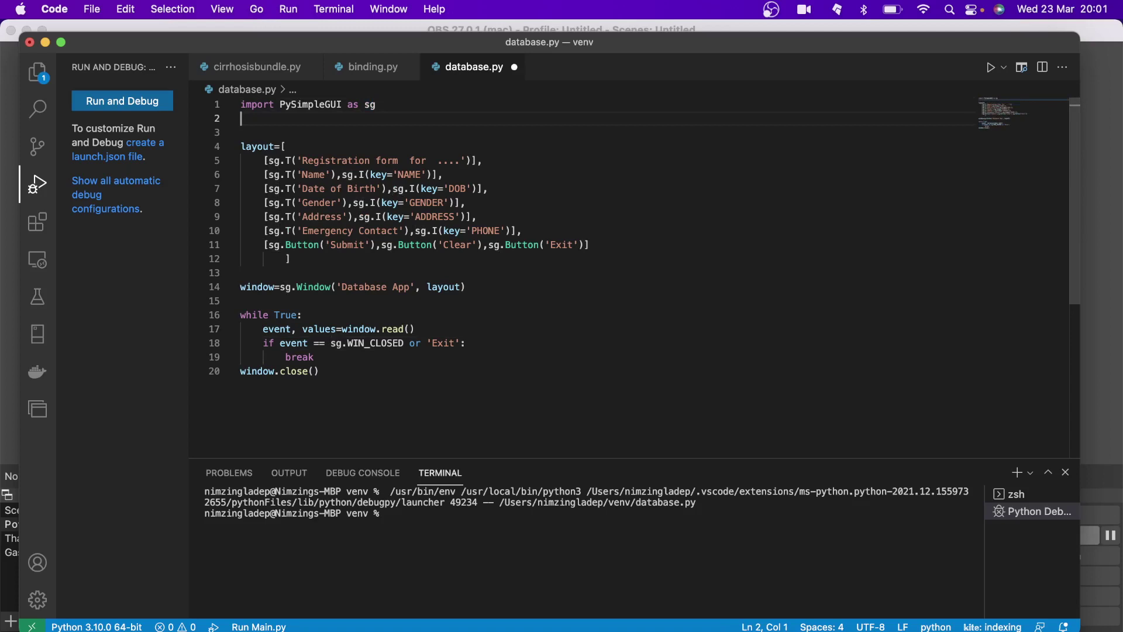
pyautogui.press('Return')
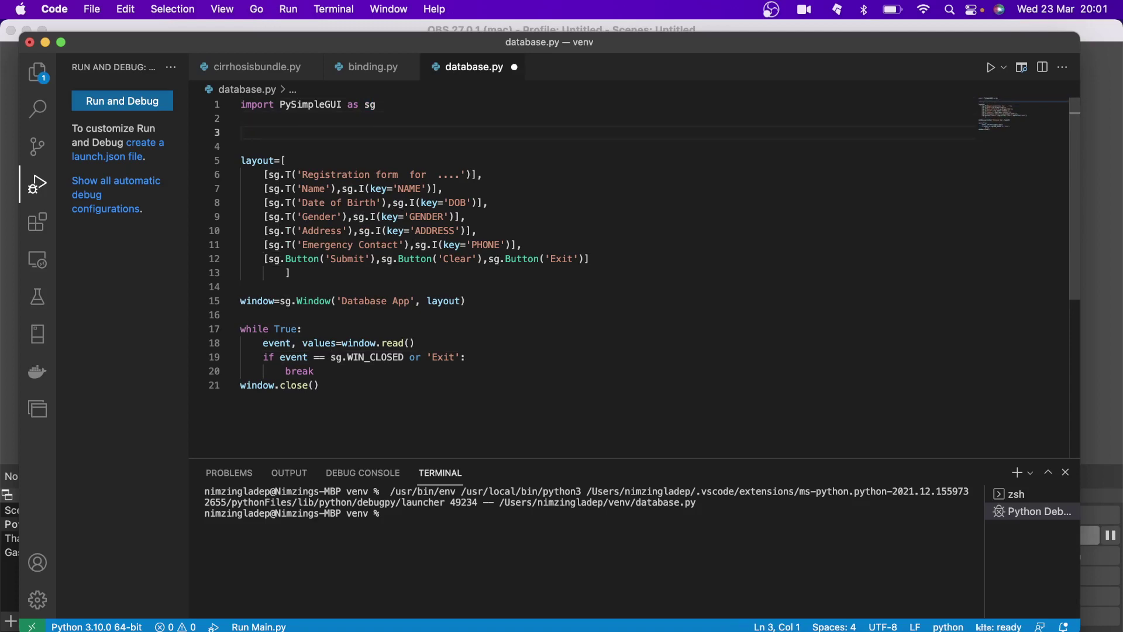
pyautogui.write('sg')
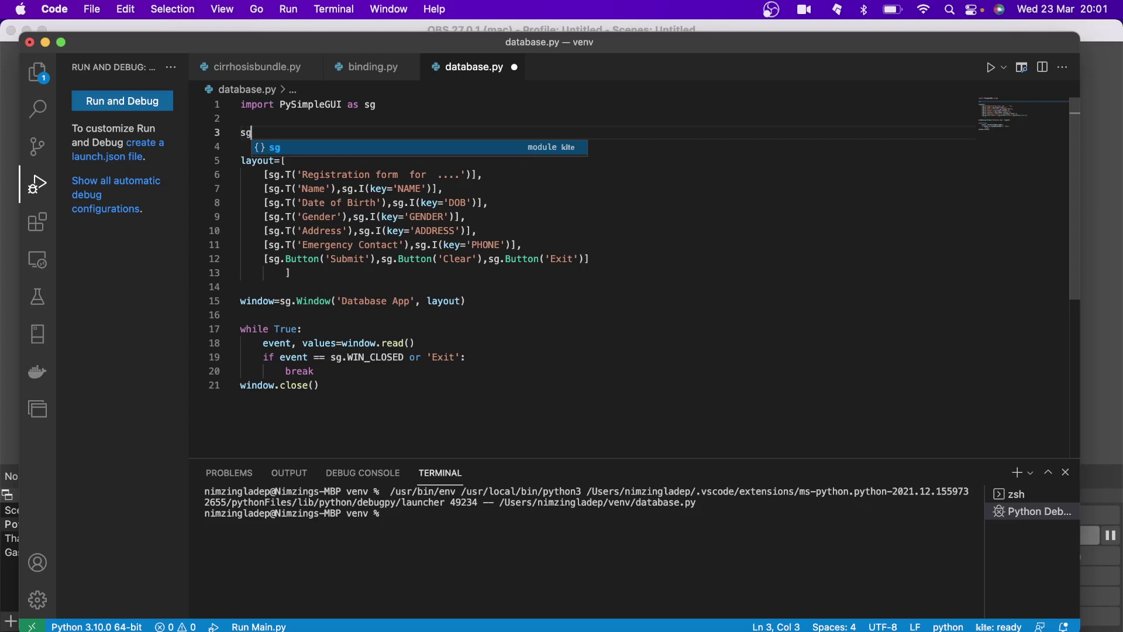
pyautogui.write('.them')
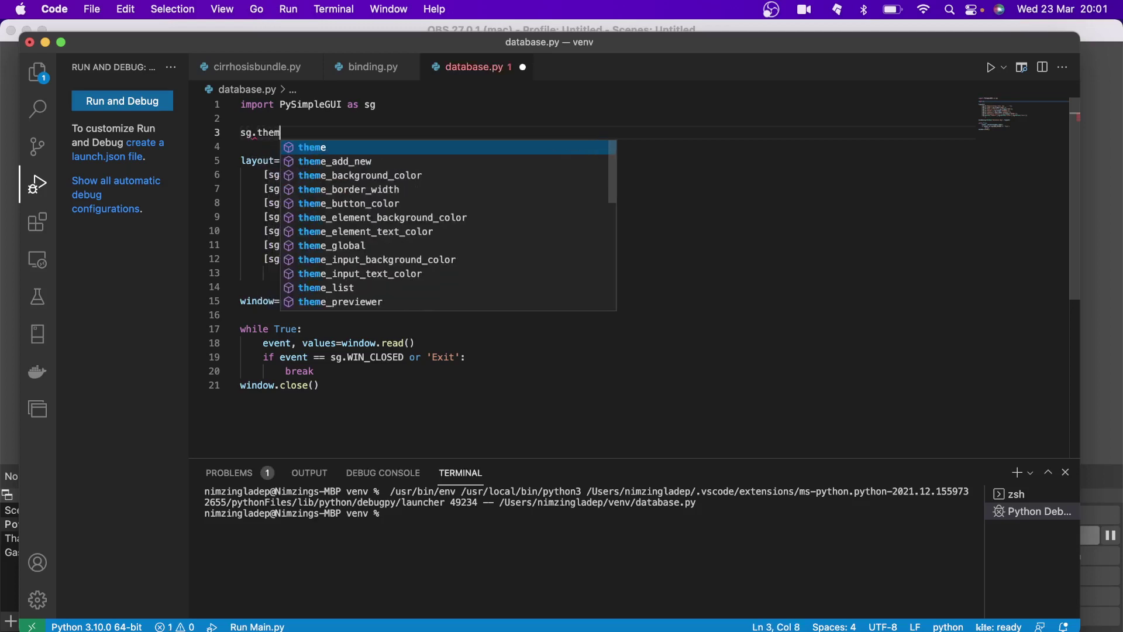
pyautogui.write('e')
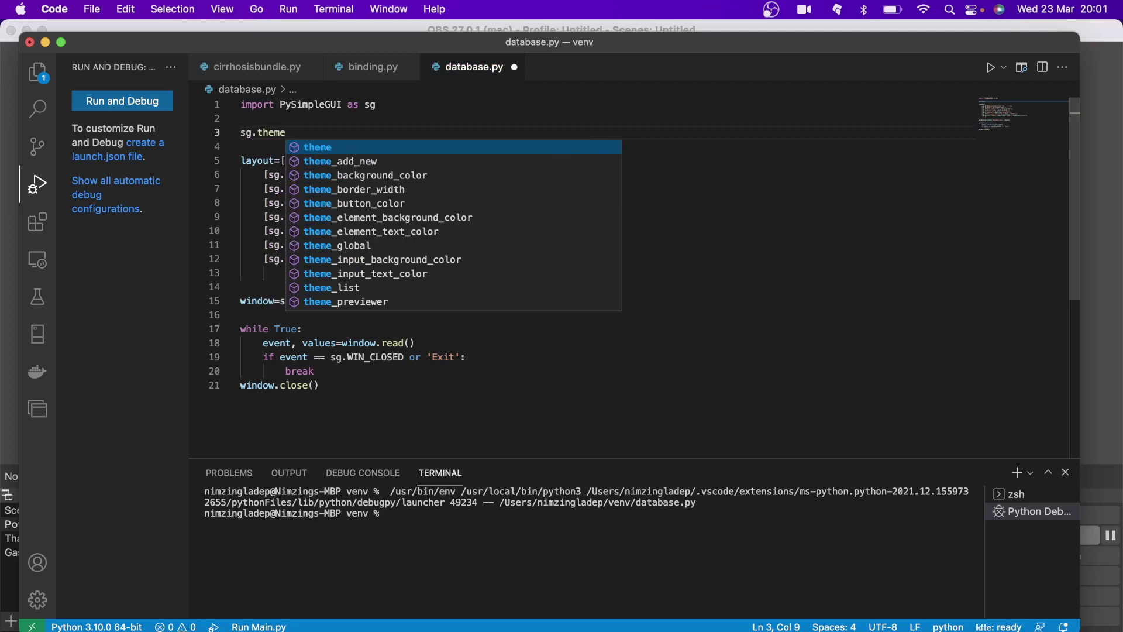
pyautogui.write('(')
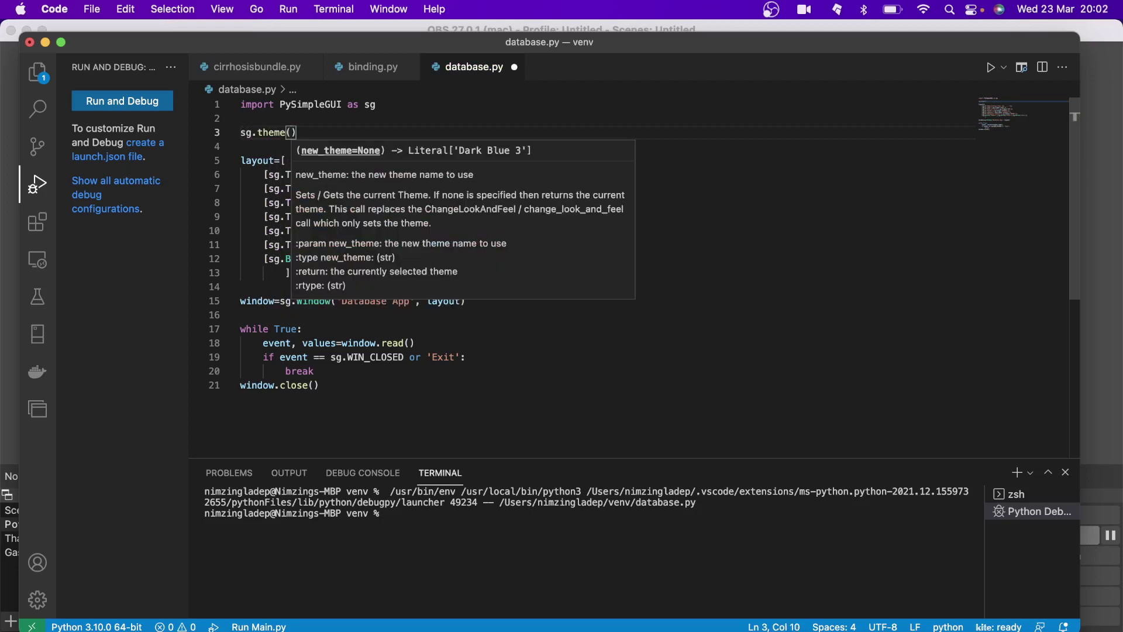
pyautogui.write("'")
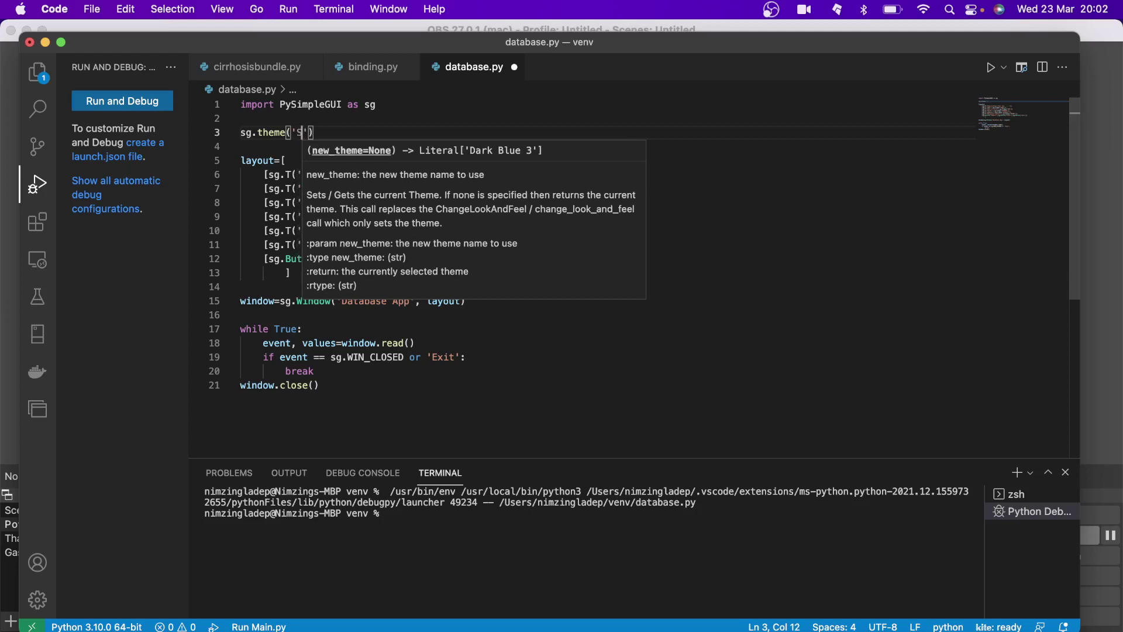
pyautogui.write('Sandy')
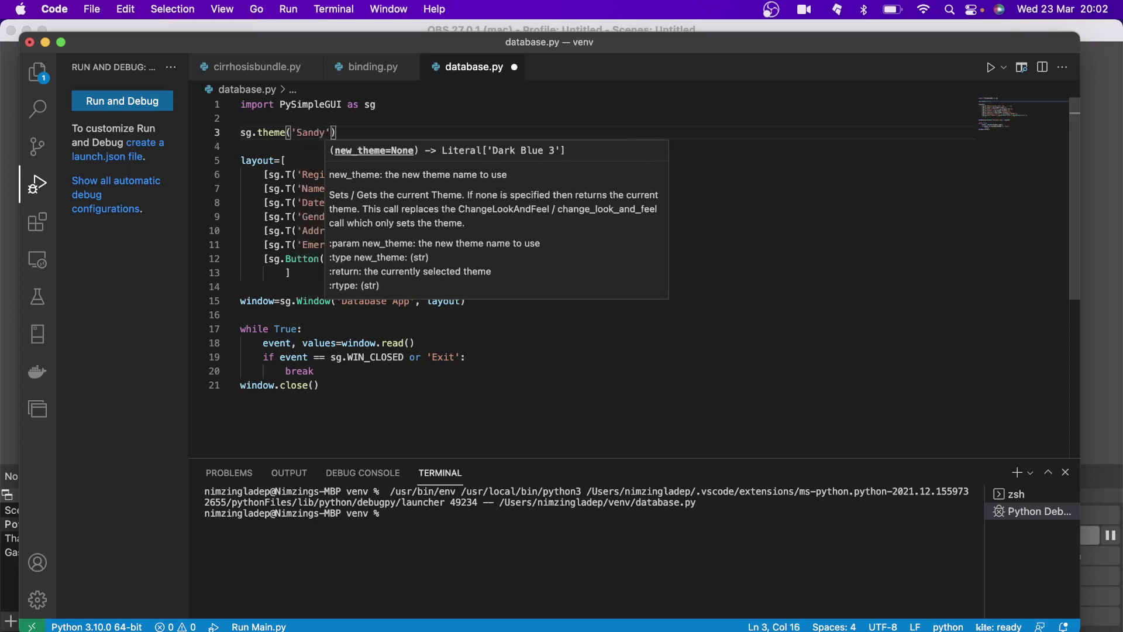
pyautogui.write('Beach')
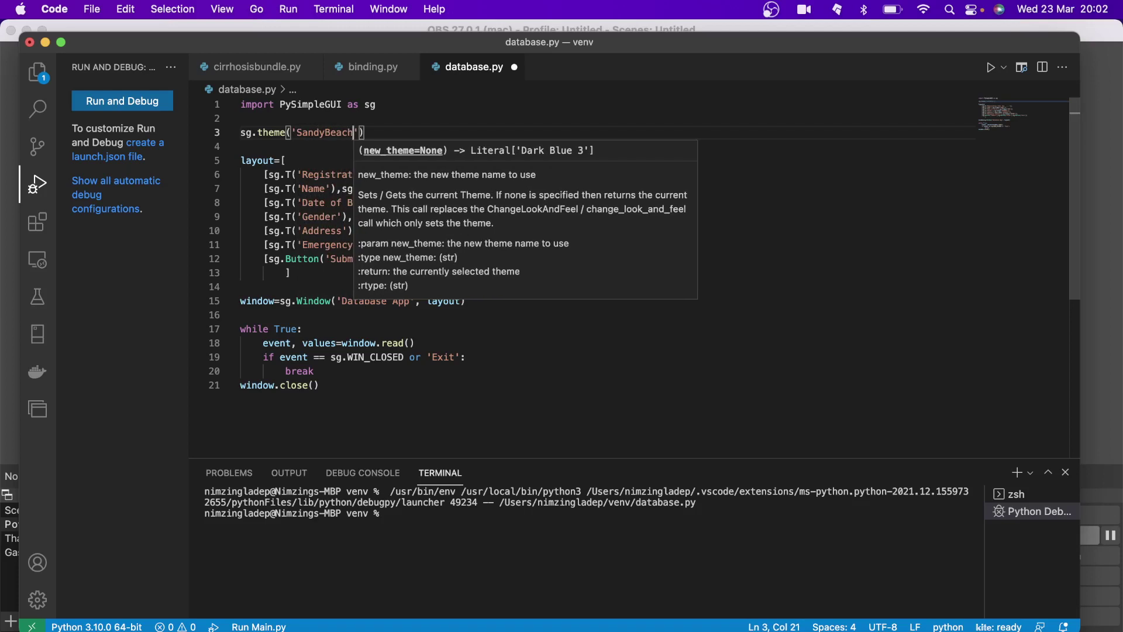
pyautogui.write("'")
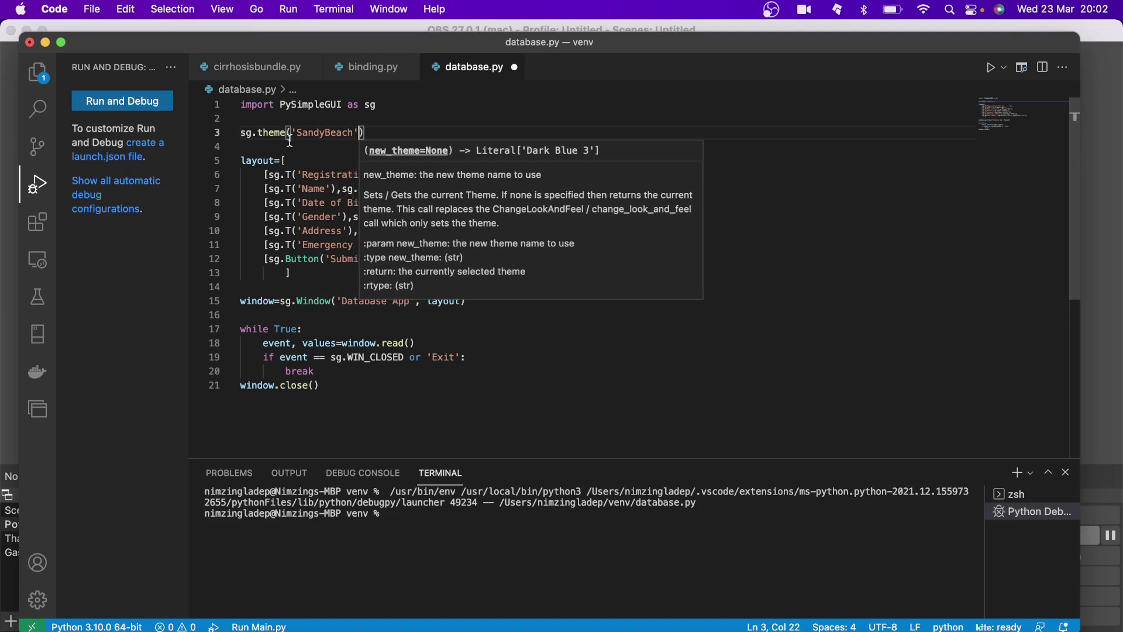
pyautogui.click(377, 132)
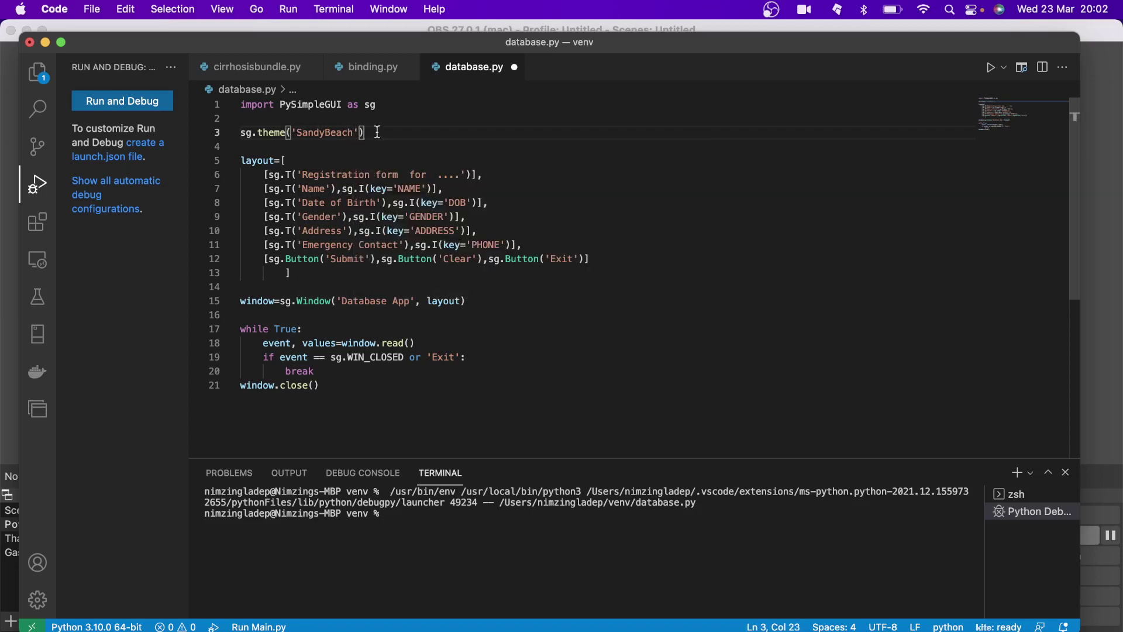
pyautogui.click(288, 9)
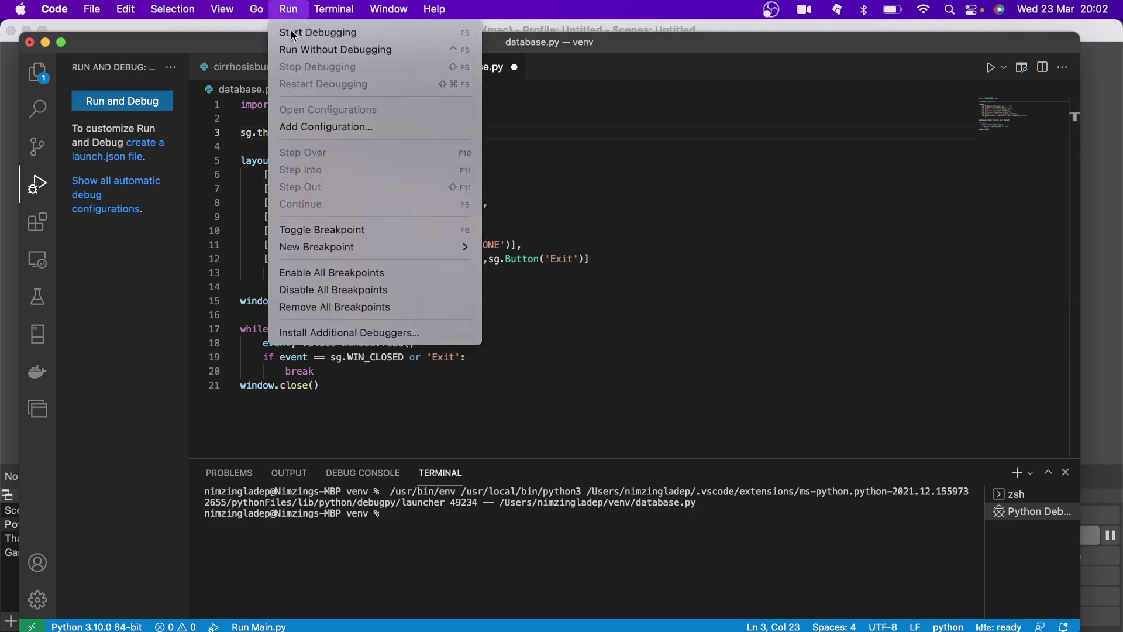
pyautogui.click(318, 33)
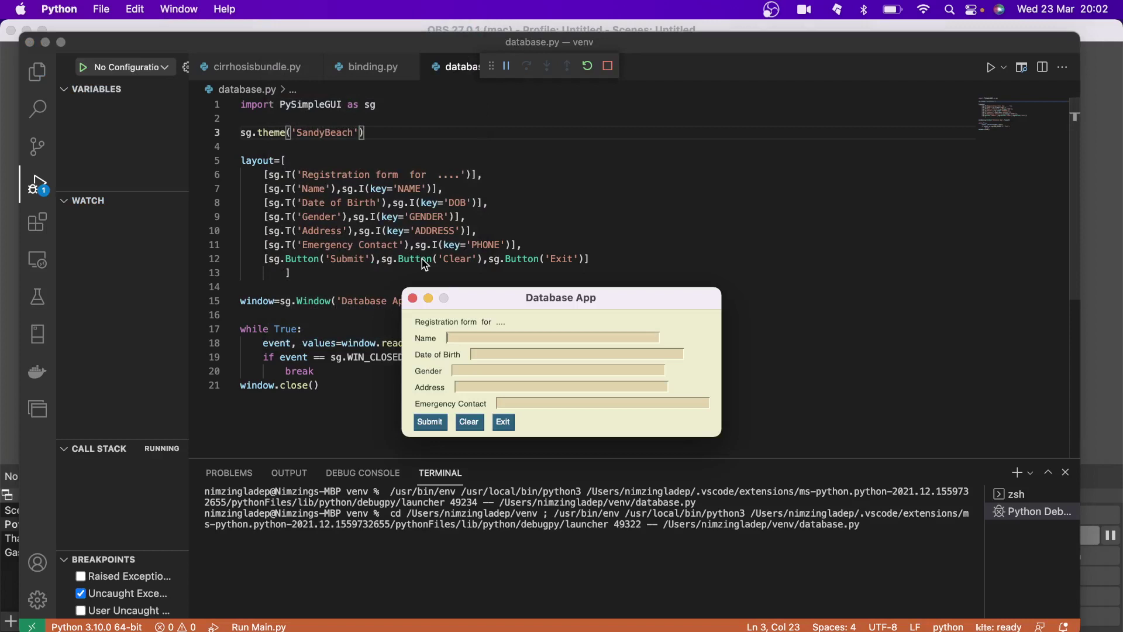
pyautogui.moveTo(475, 298); pyautogui.dragTo(597, 200)
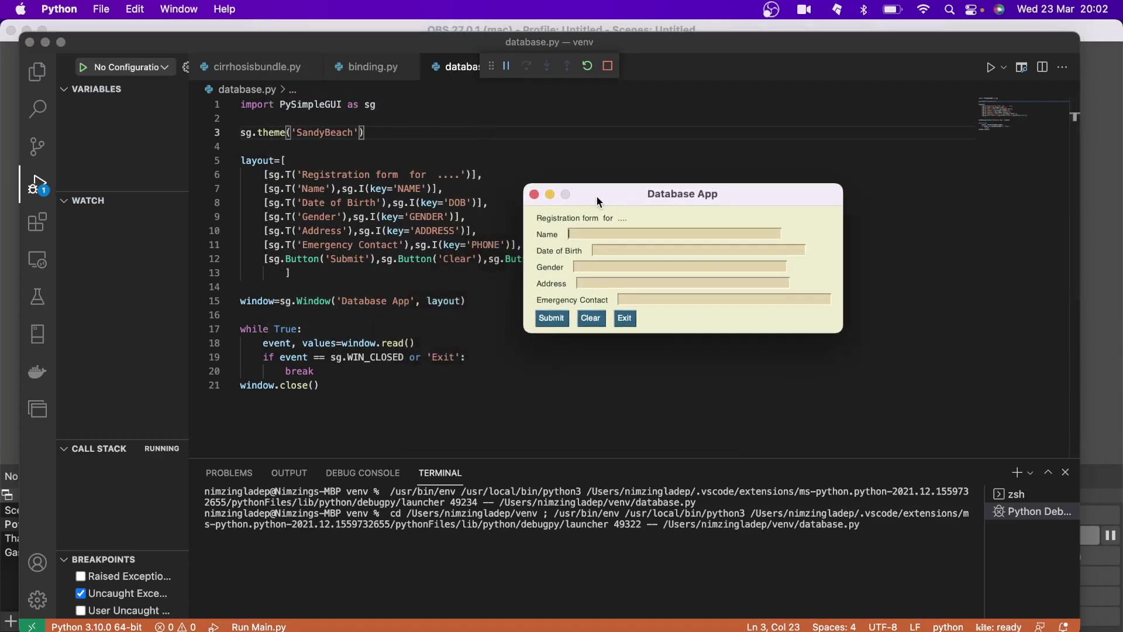
pyautogui.click(534, 196)
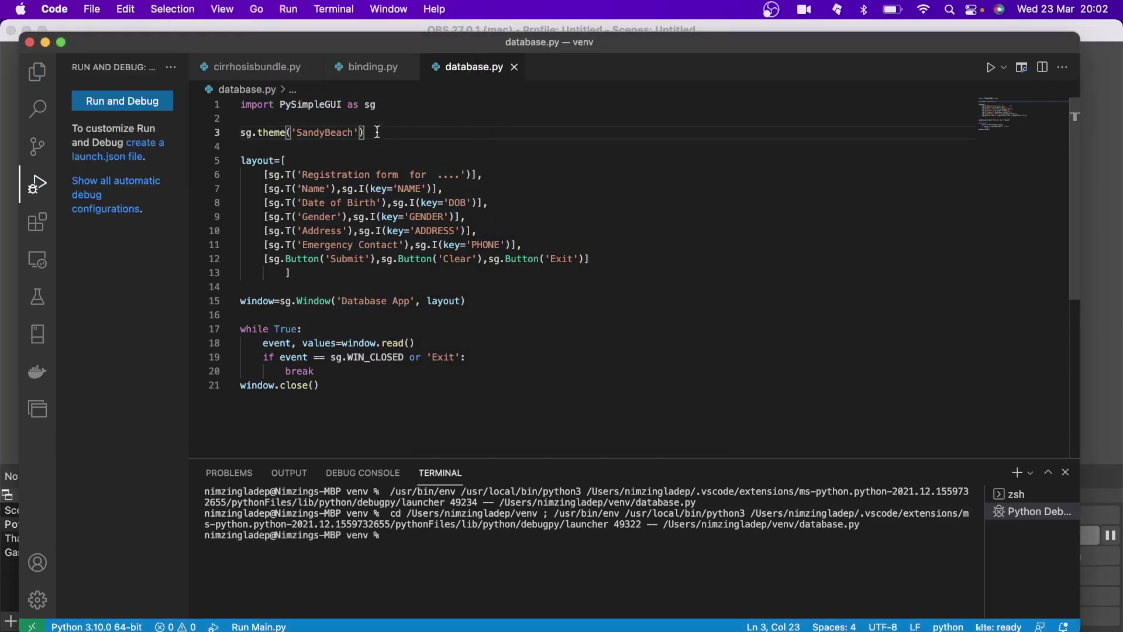
# Step: Write sg.set_options(font=('Courier 16'),text_color='black') on line 4
pyautogui.press('Return')
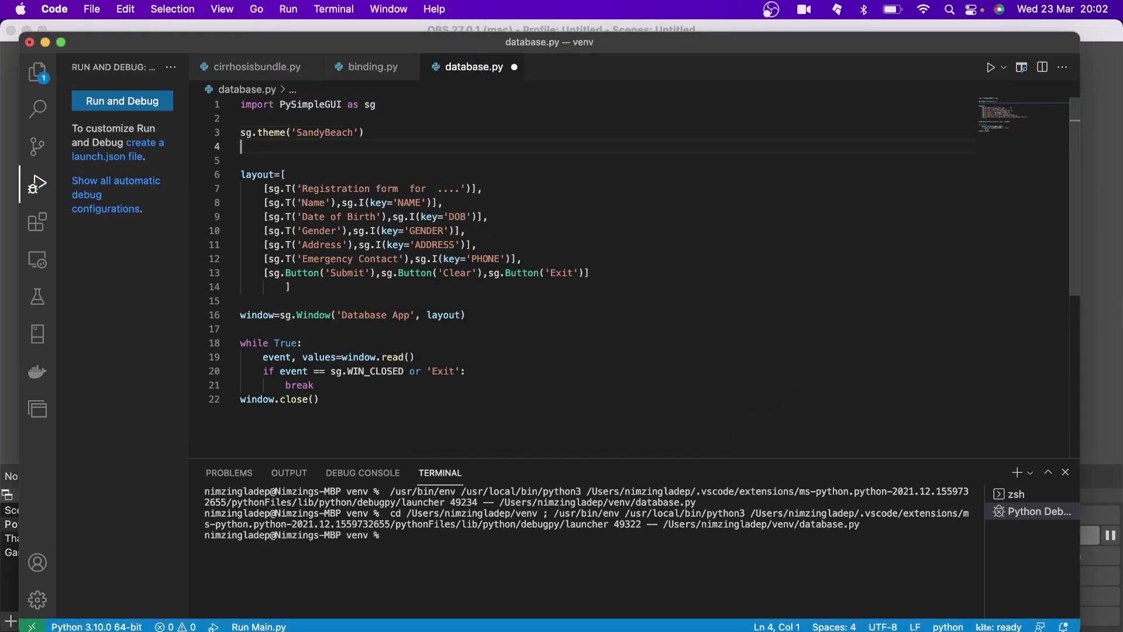
pyautogui.write('sg')
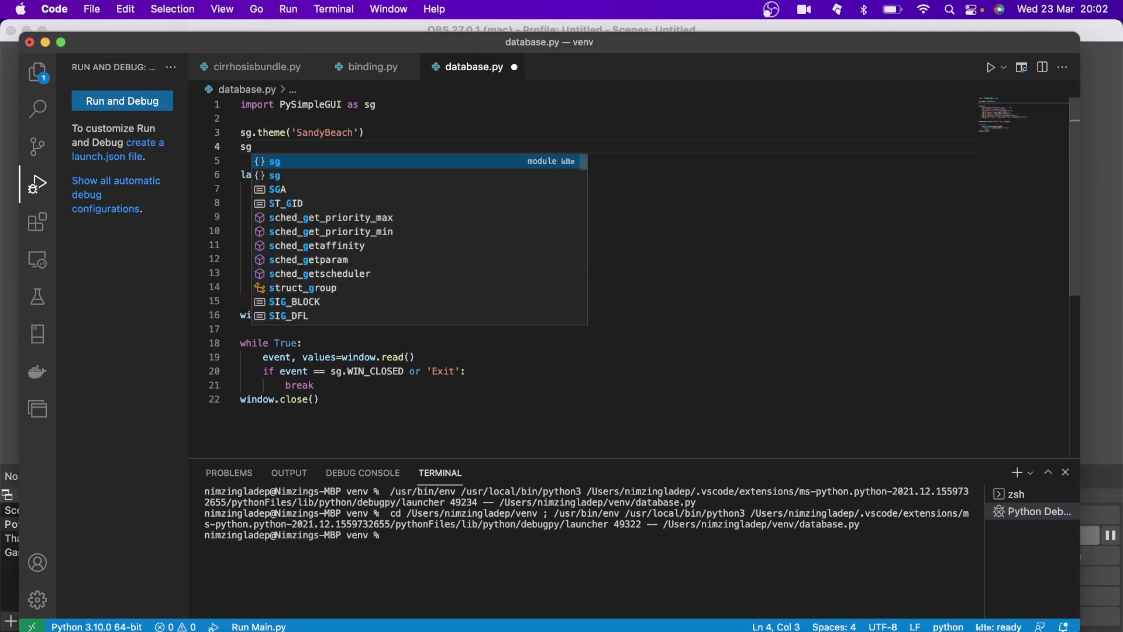
pyautogui.write('.')
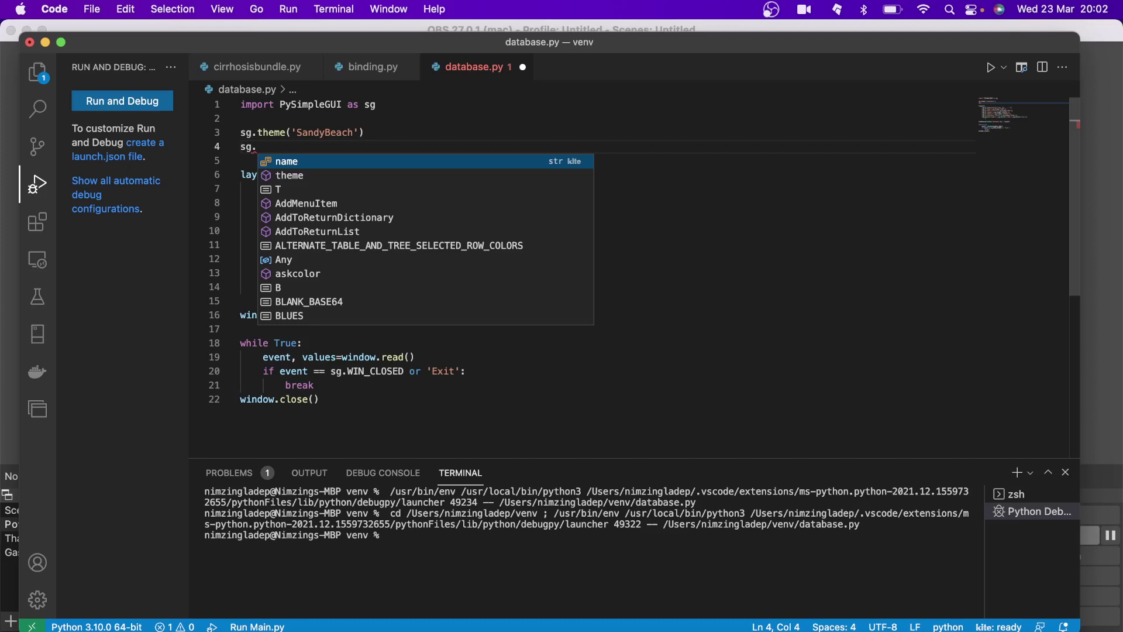
pyautogui.write('set')
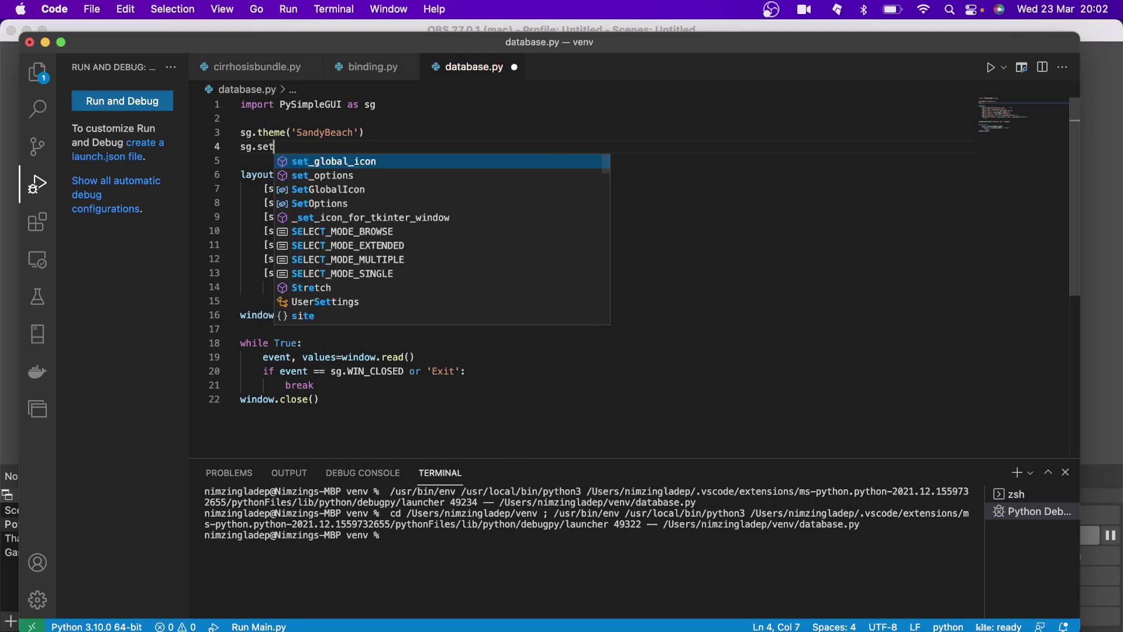
pyautogui.write('_')
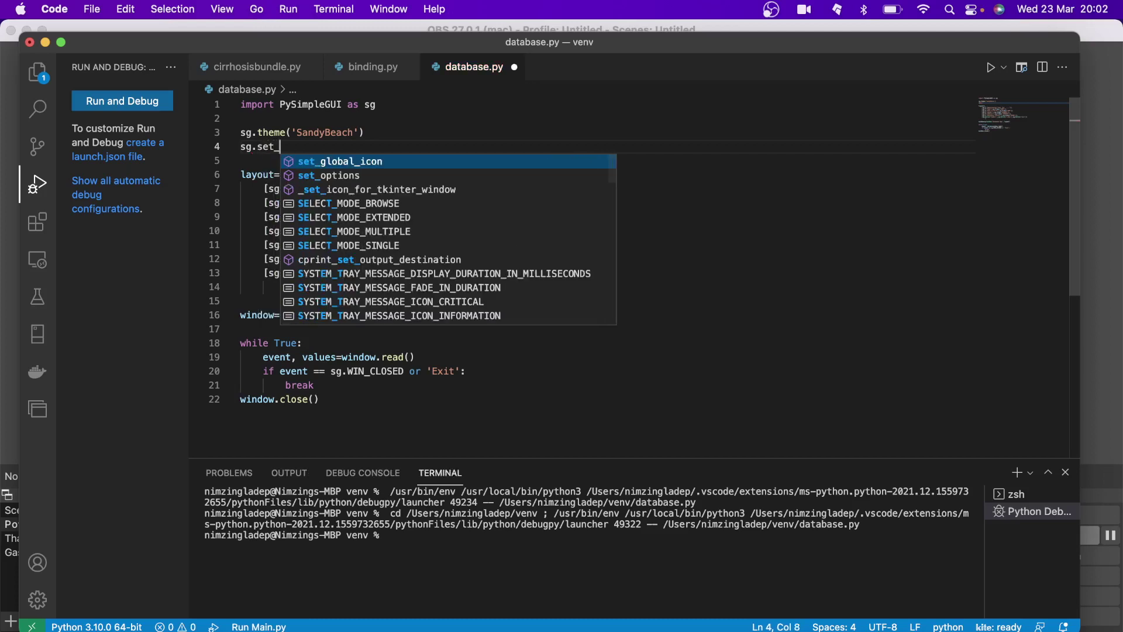
pyautogui.write('op')
pyautogui.press('Tab')
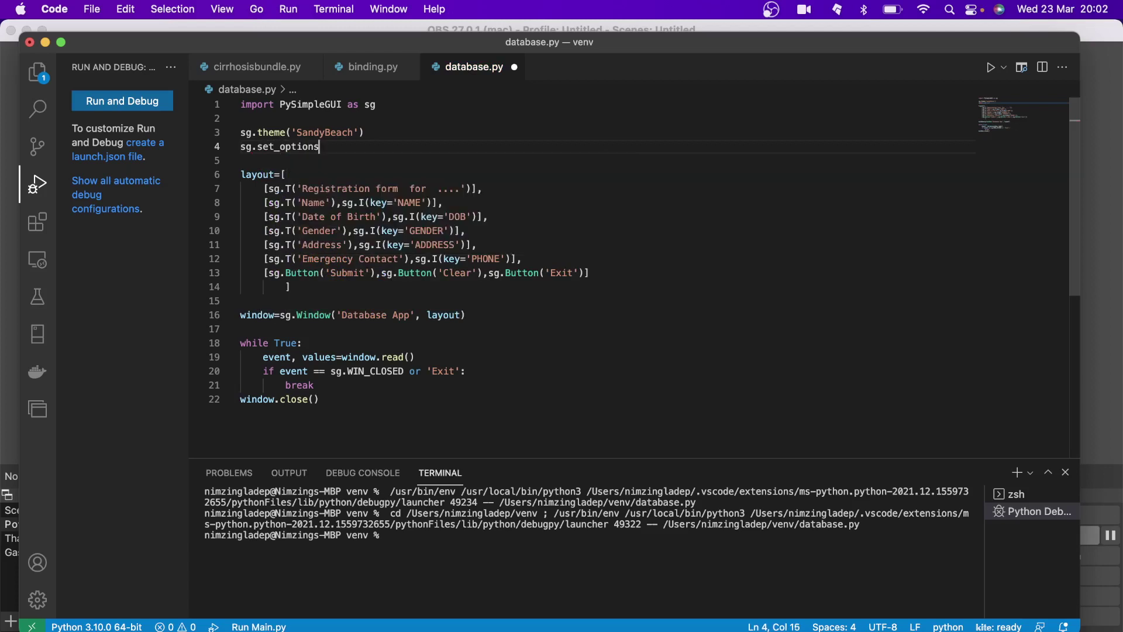
pyautogui.write('(')
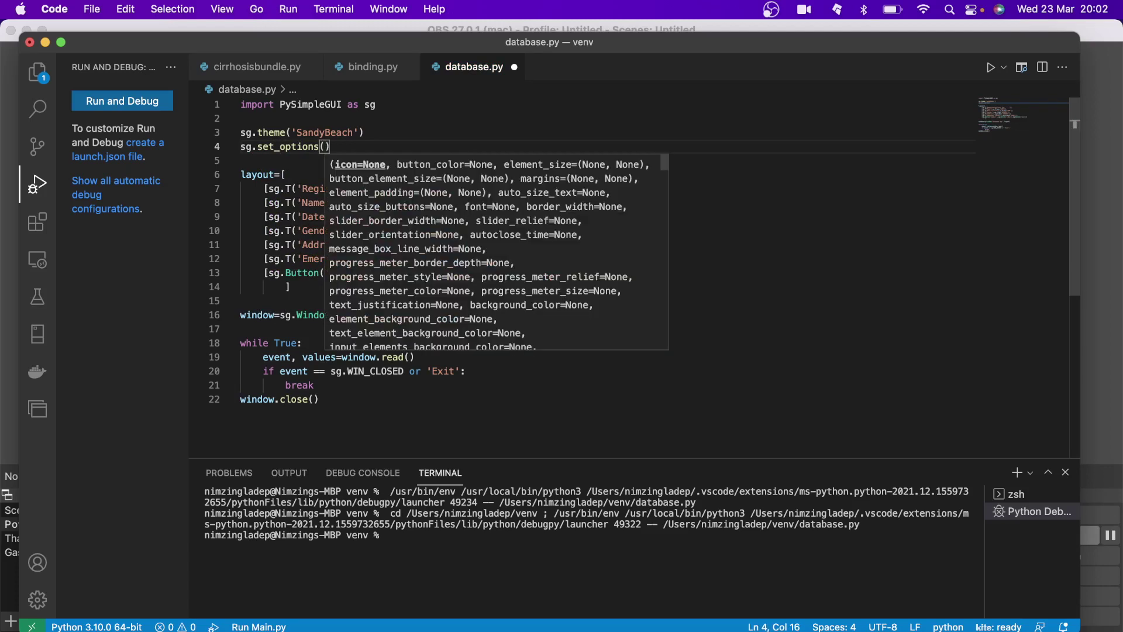
pyautogui.write('font')
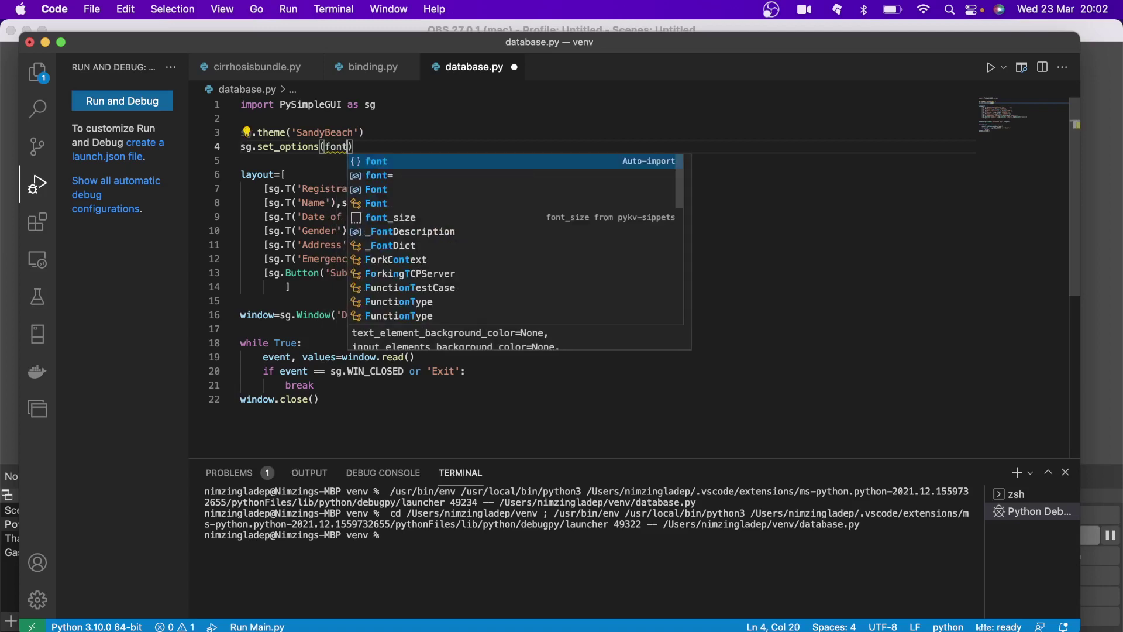
pyautogui.write('=')
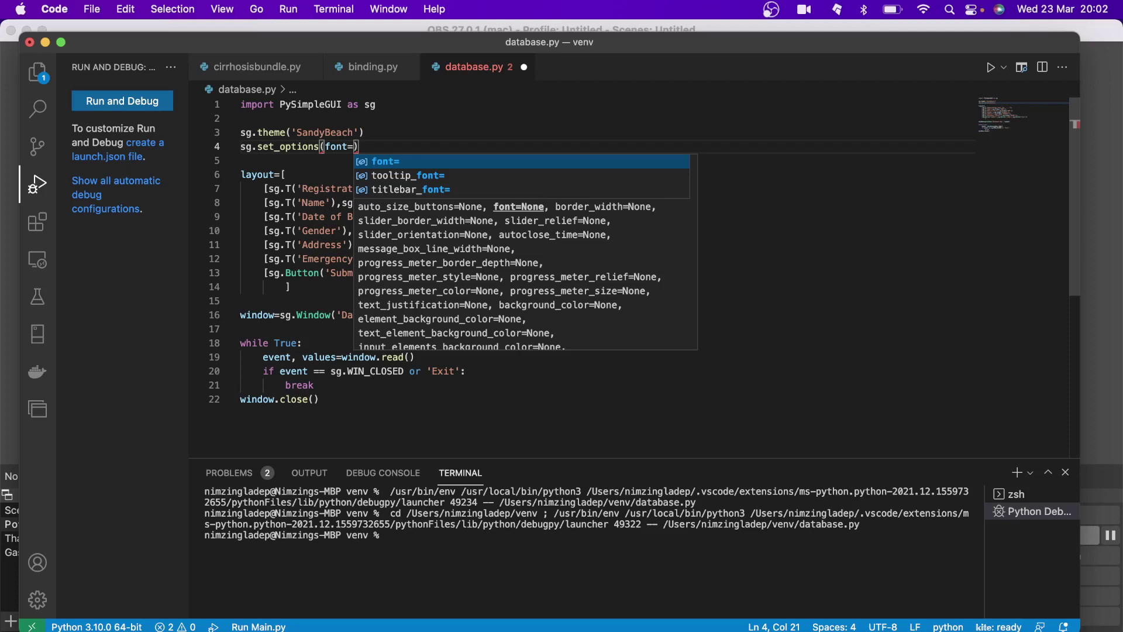
pyautogui.write('(')
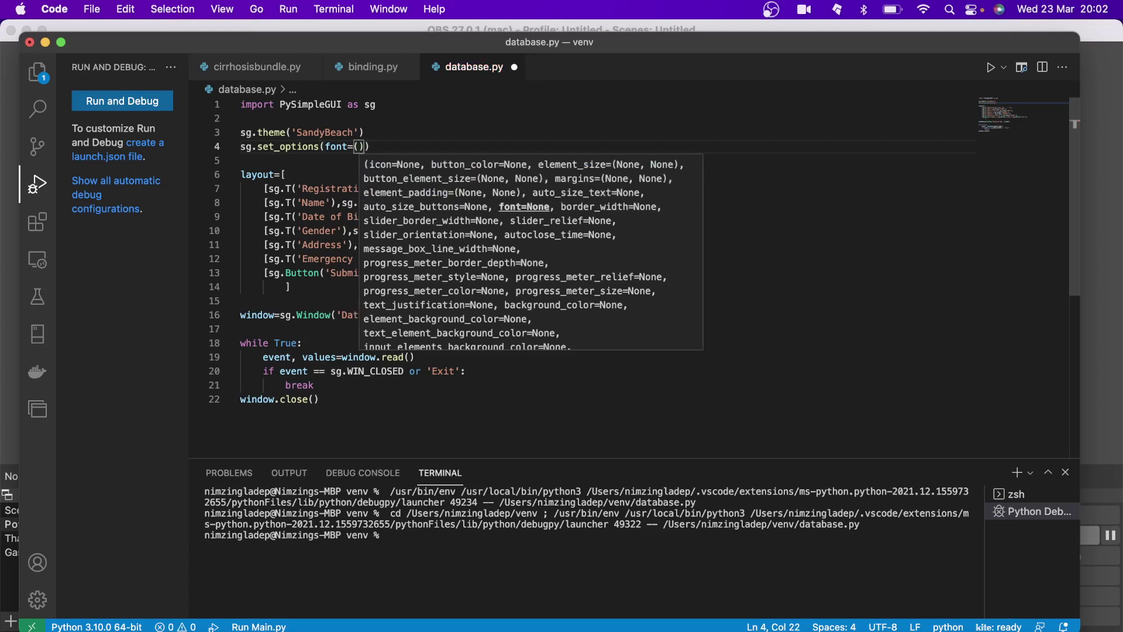
pyautogui.write("'")
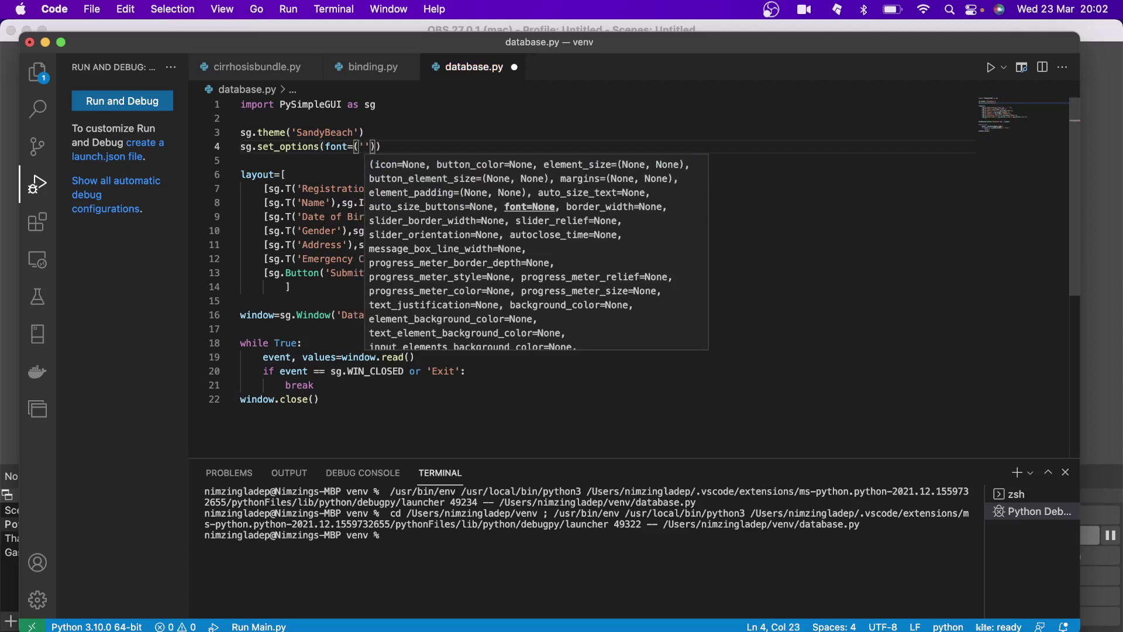
pyautogui.write('Co')
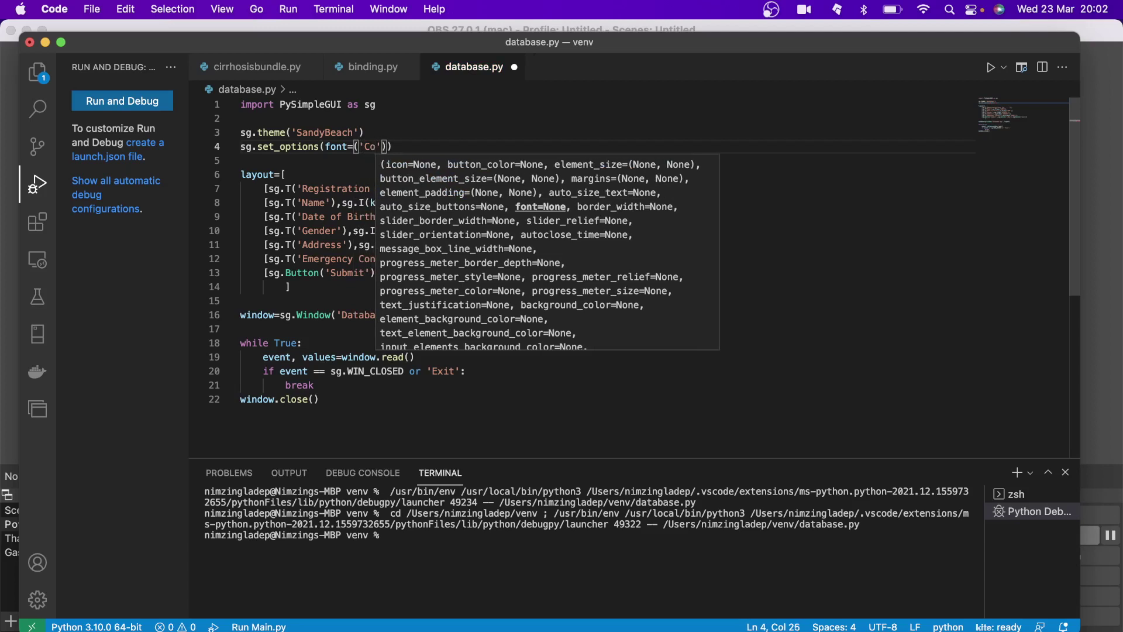
pyautogui.write('urier')
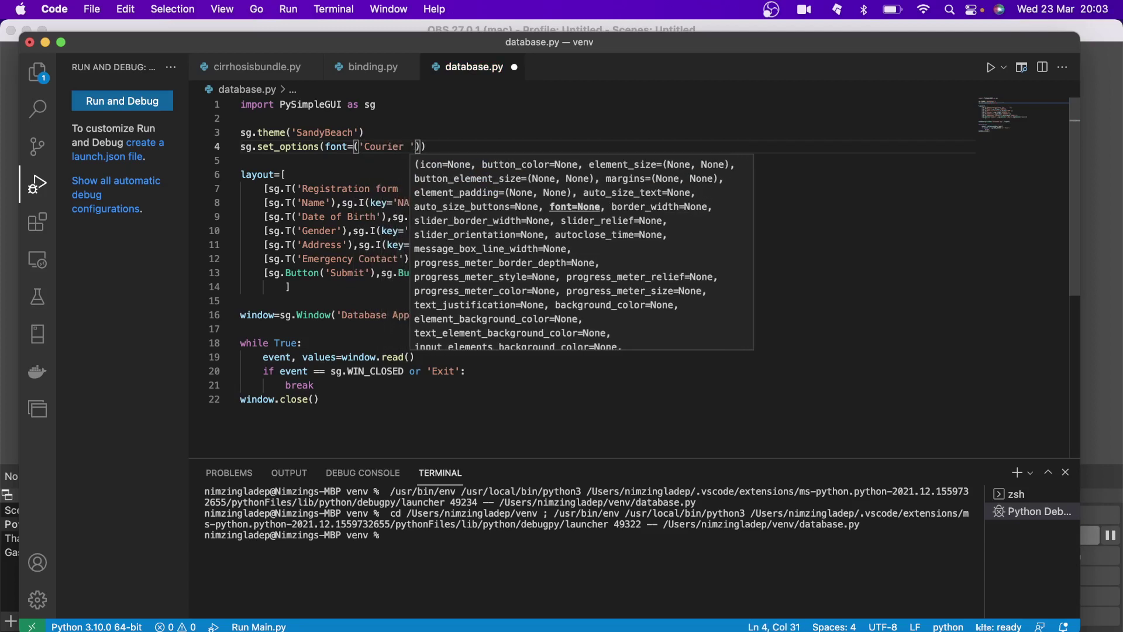
pyautogui.write(' 16')
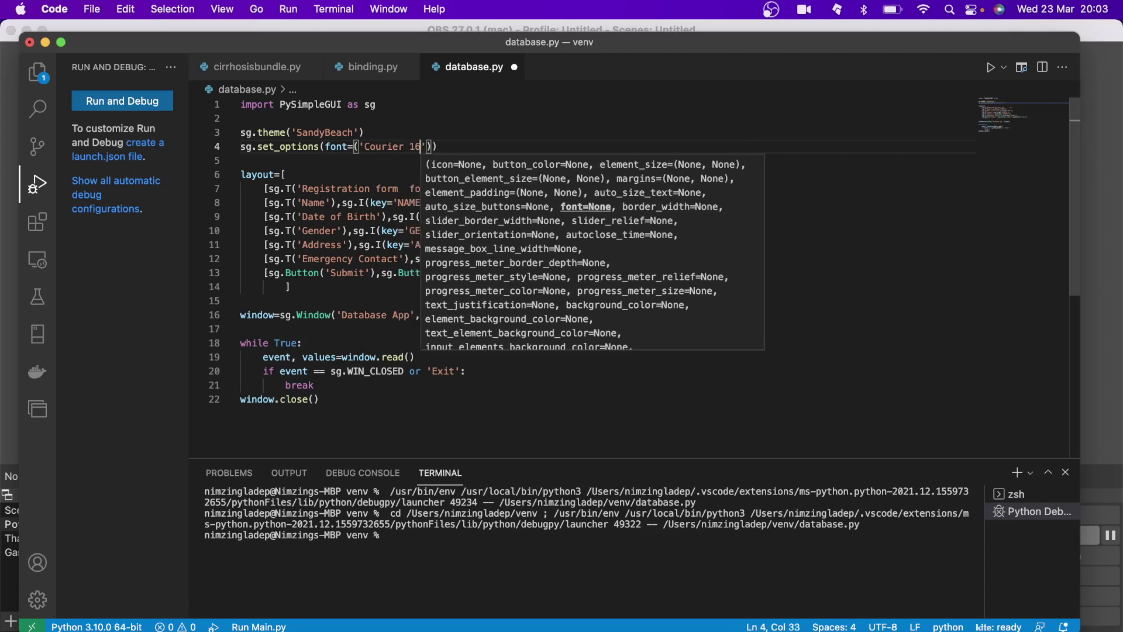
pyautogui.press('Right')
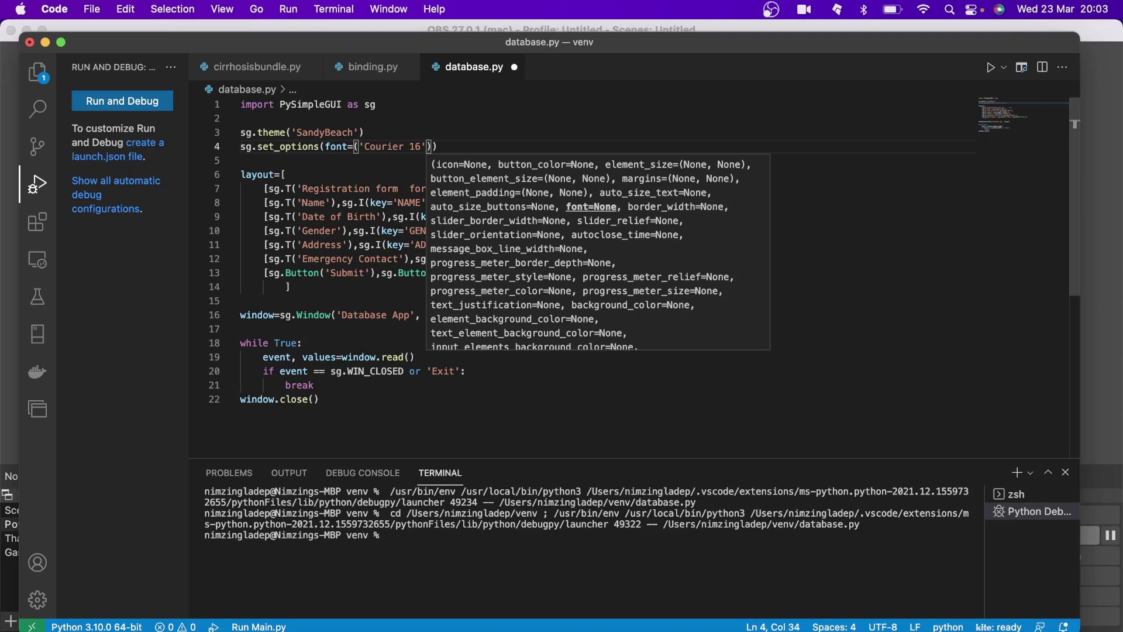
pyautogui.write(')')
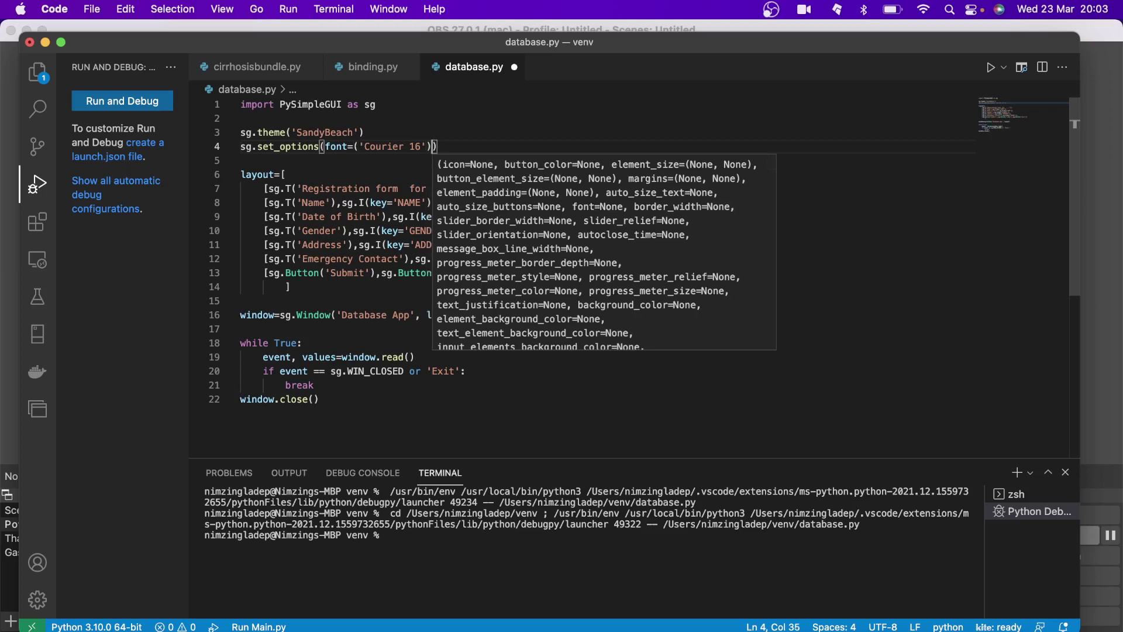
pyautogui.write(',text')
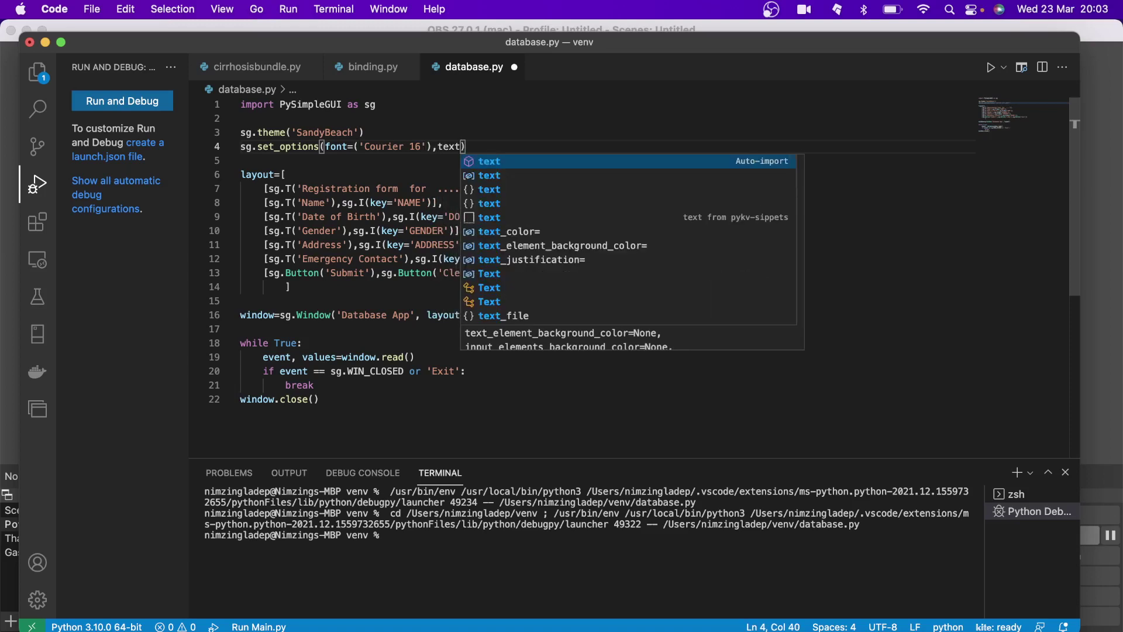
pyautogui.write('_col')
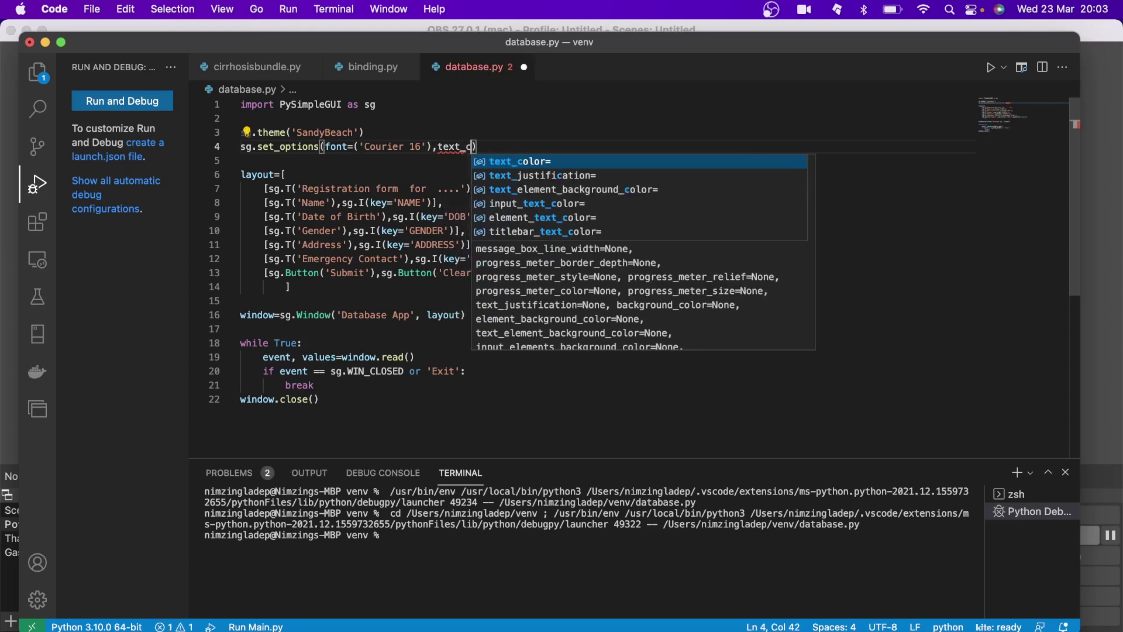
pyautogui.write('or=')
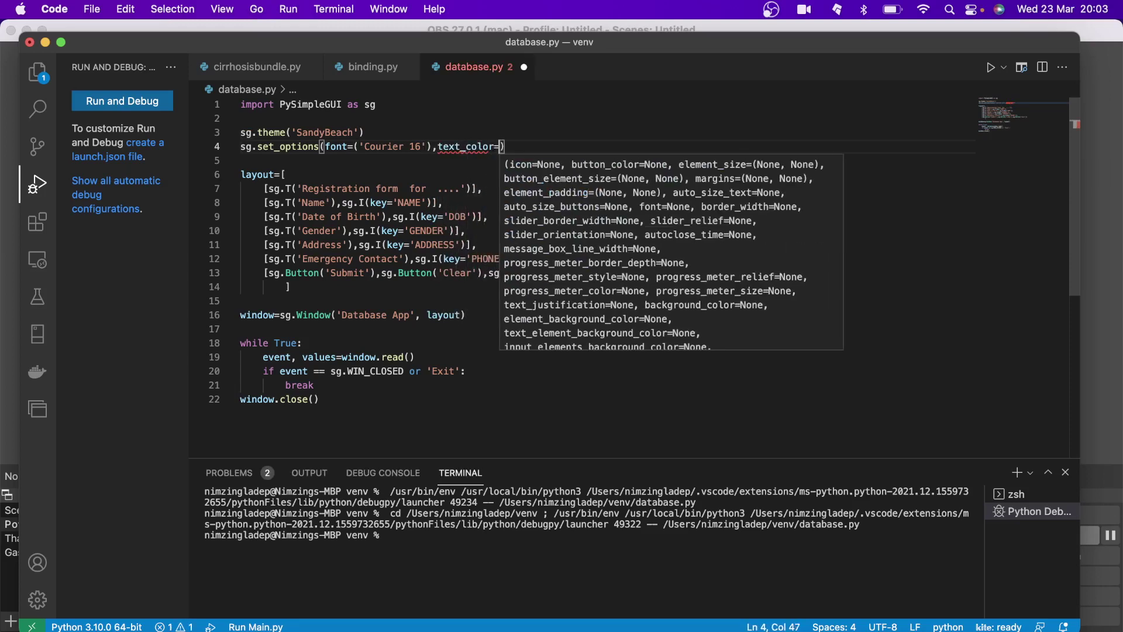
pyautogui.write("'bl")
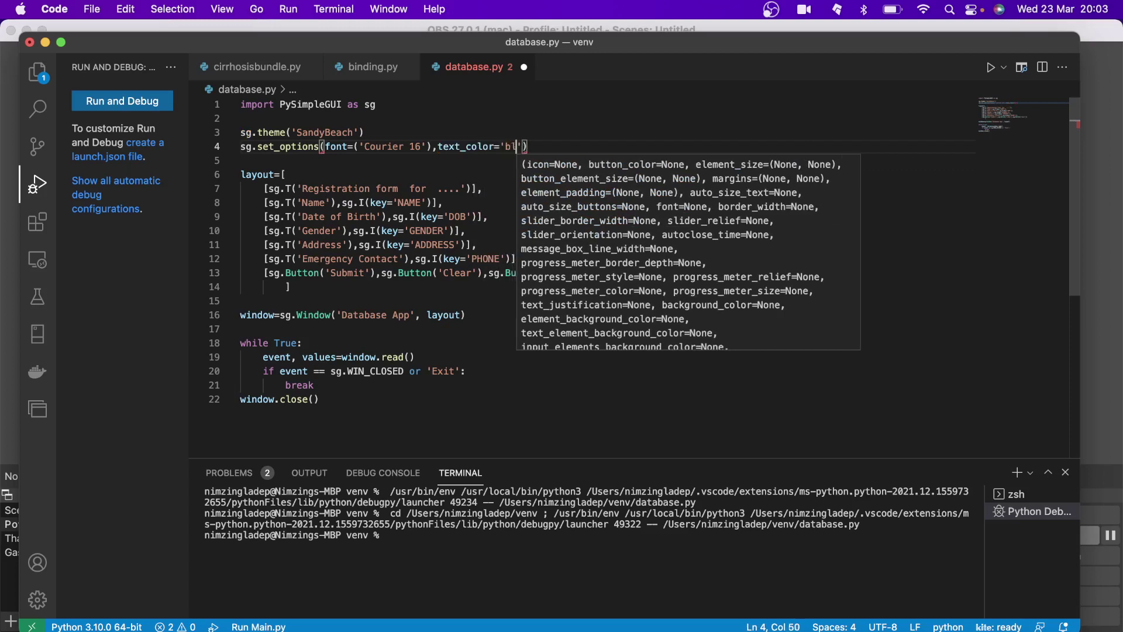
pyautogui.write('ack')
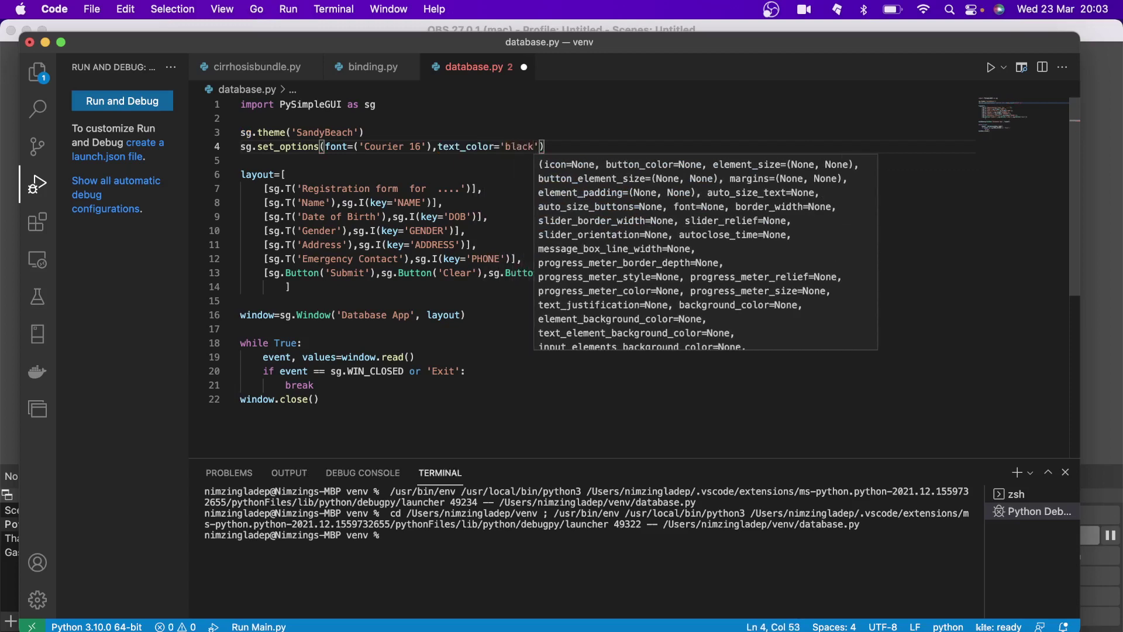
pyautogui.click(549, 148)
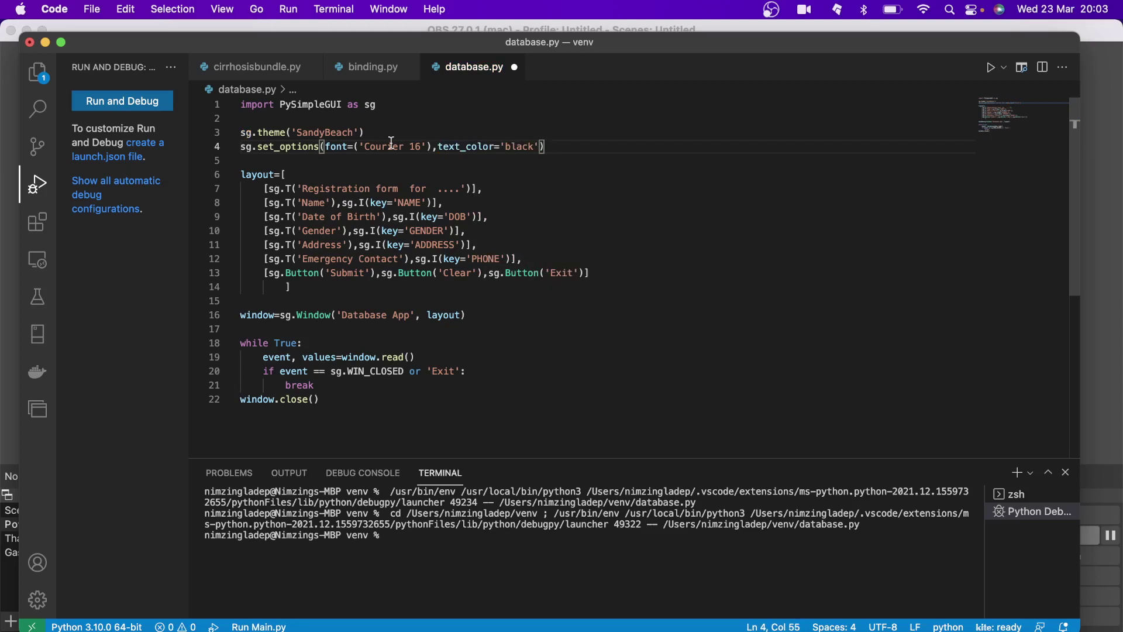
pyautogui.click(288, 10)
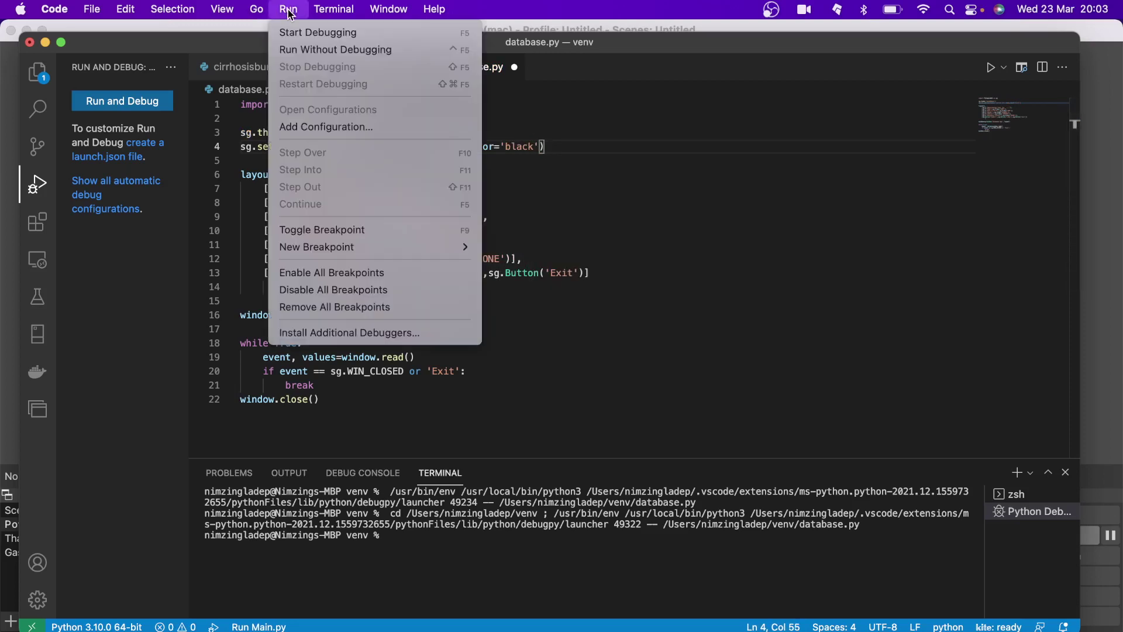
pyautogui.click(299, 34)
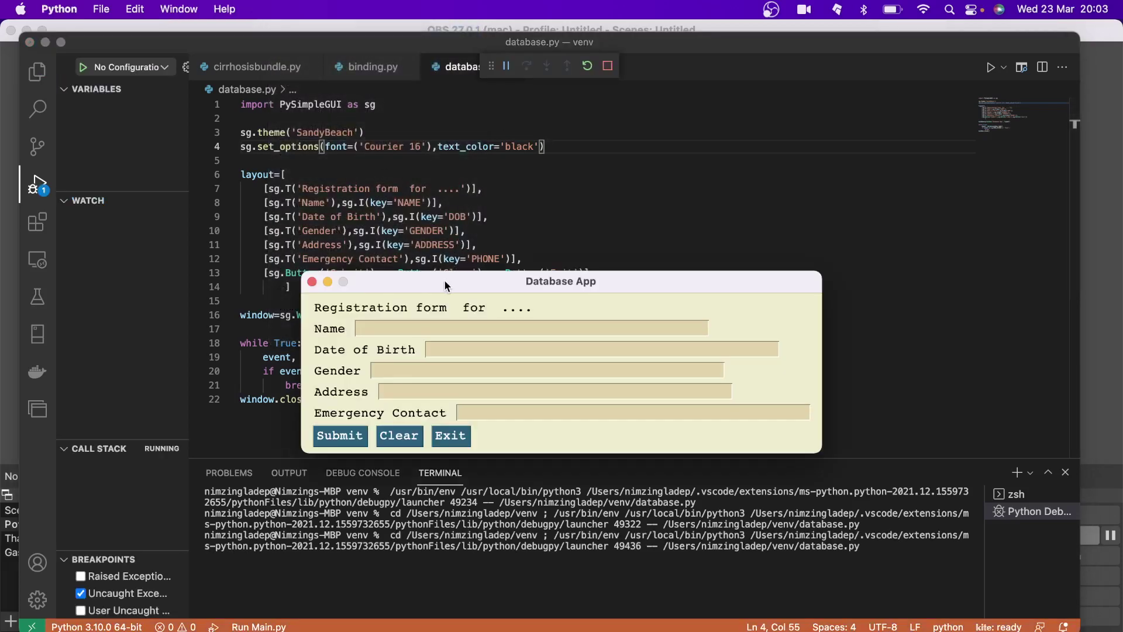
pyautogui.moveTo(445, 280); pyautogui.dragTo(488, 170)
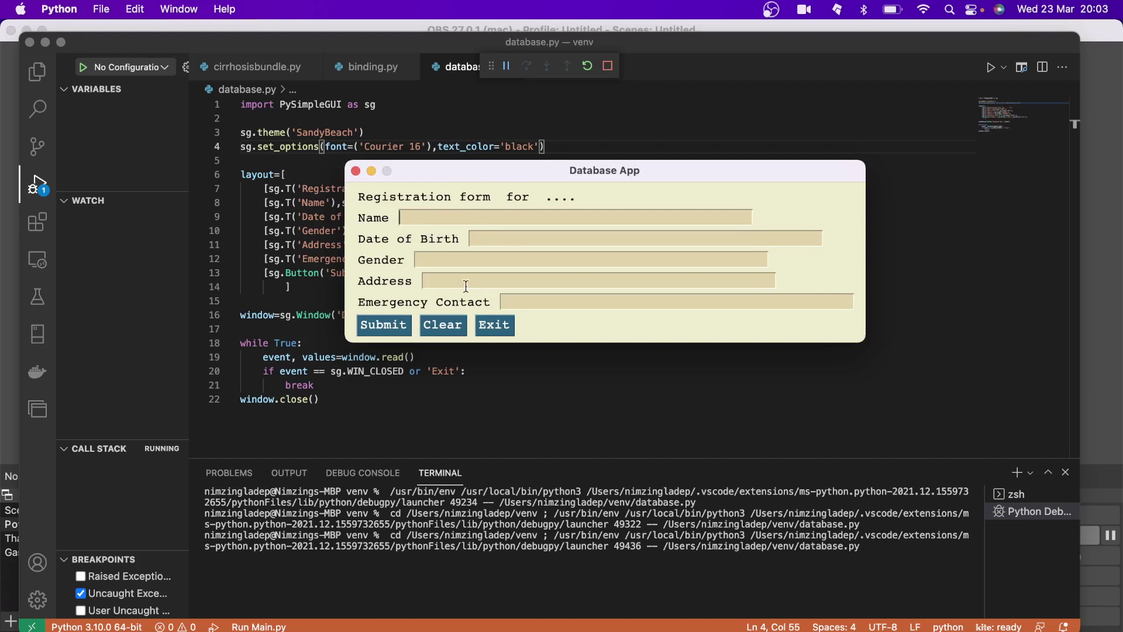
pyautogui.click(401, 218)
pyautogui.click(494, 325)
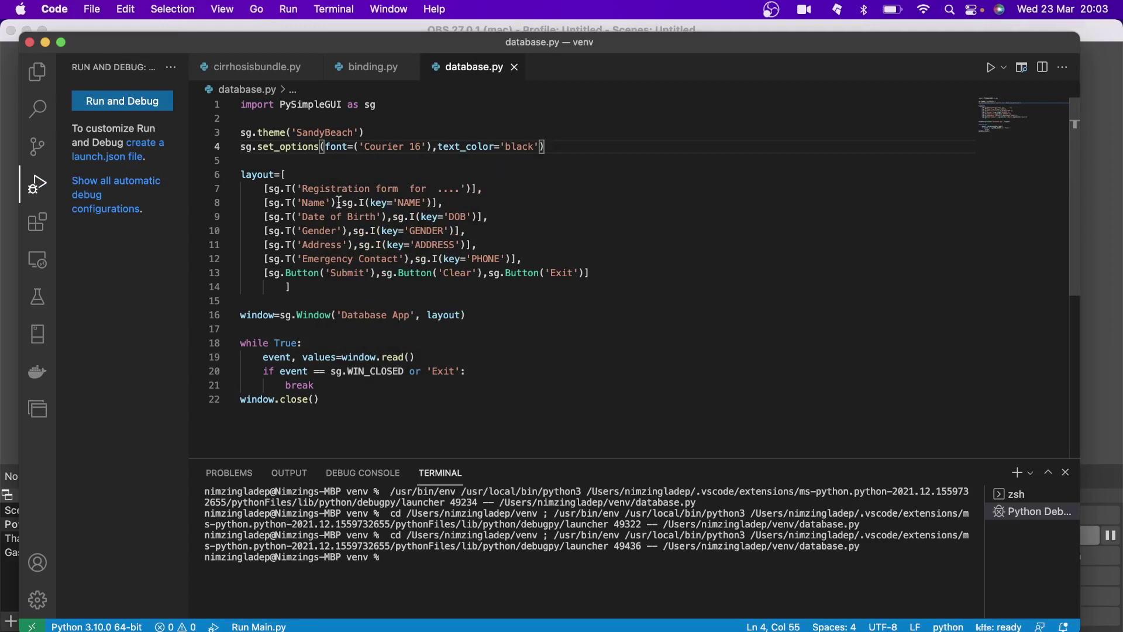
# Step: Insert sg.Push(), after sg.T('Name') on line 8 and select it for reuse
pyautogui.click(338, 202)
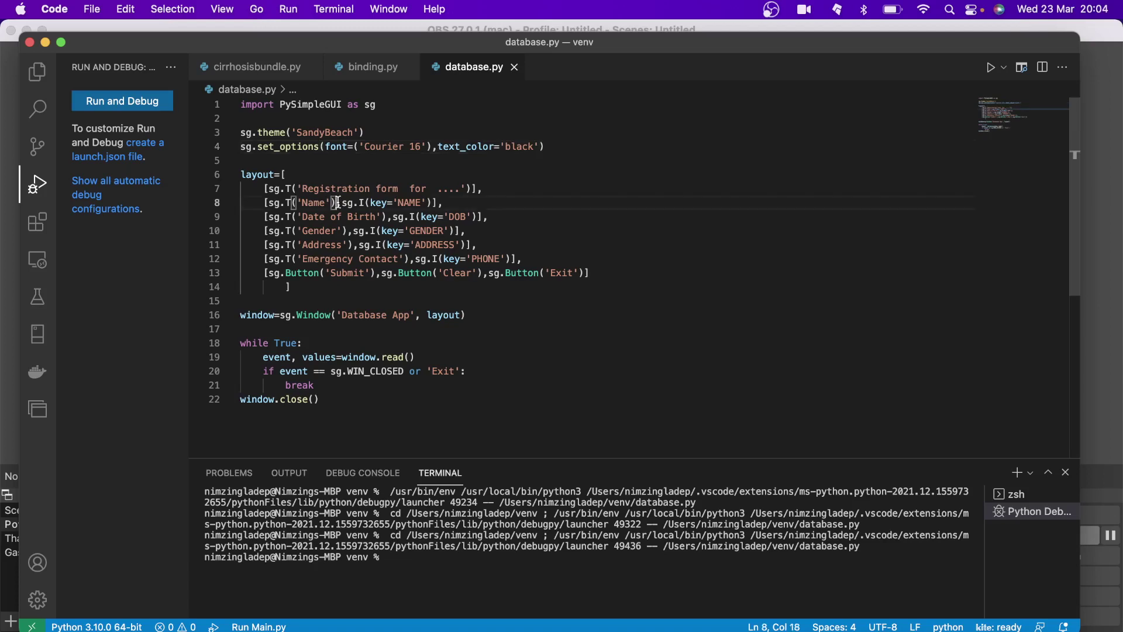
pyautogui.write(',')
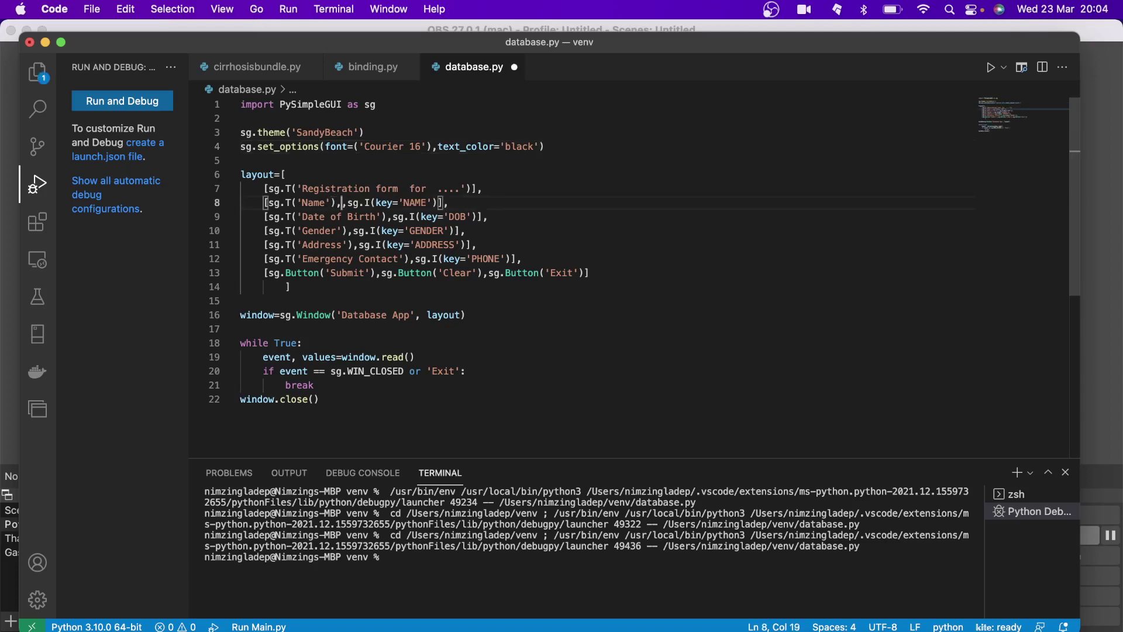
pyautogui.write('sg')
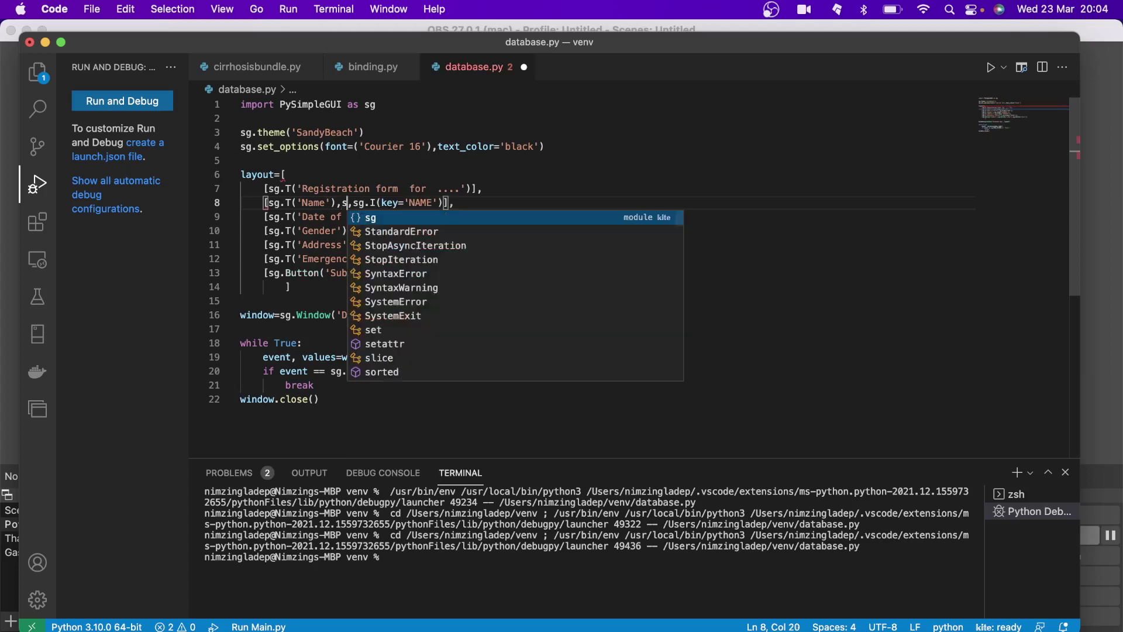
pyautogui.write('.Pu')
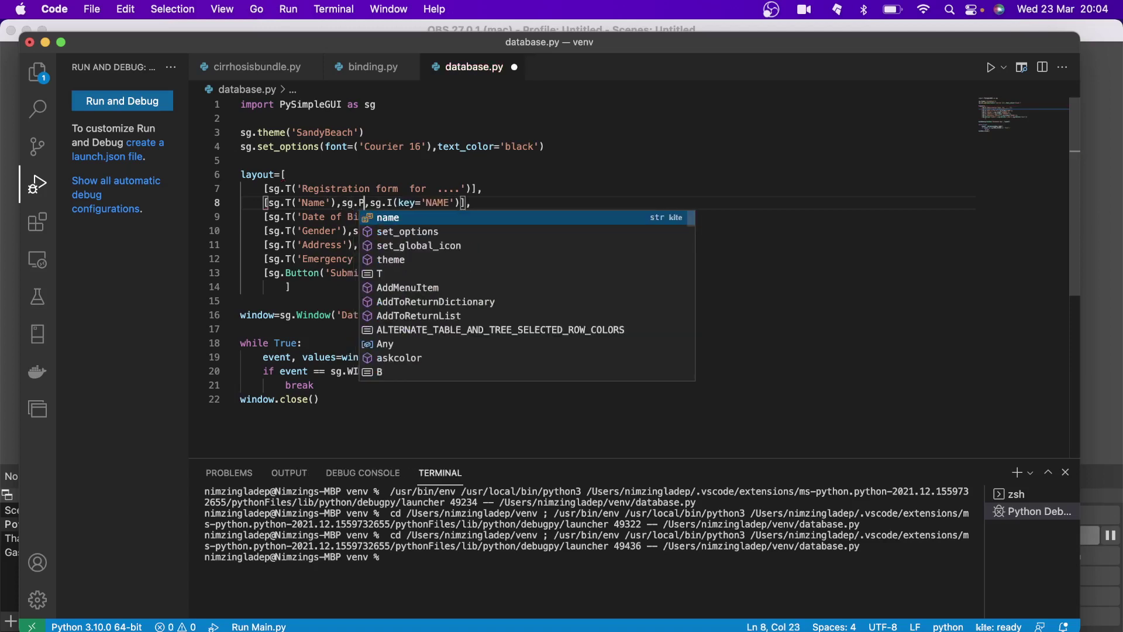
pyautogui.write('sh')
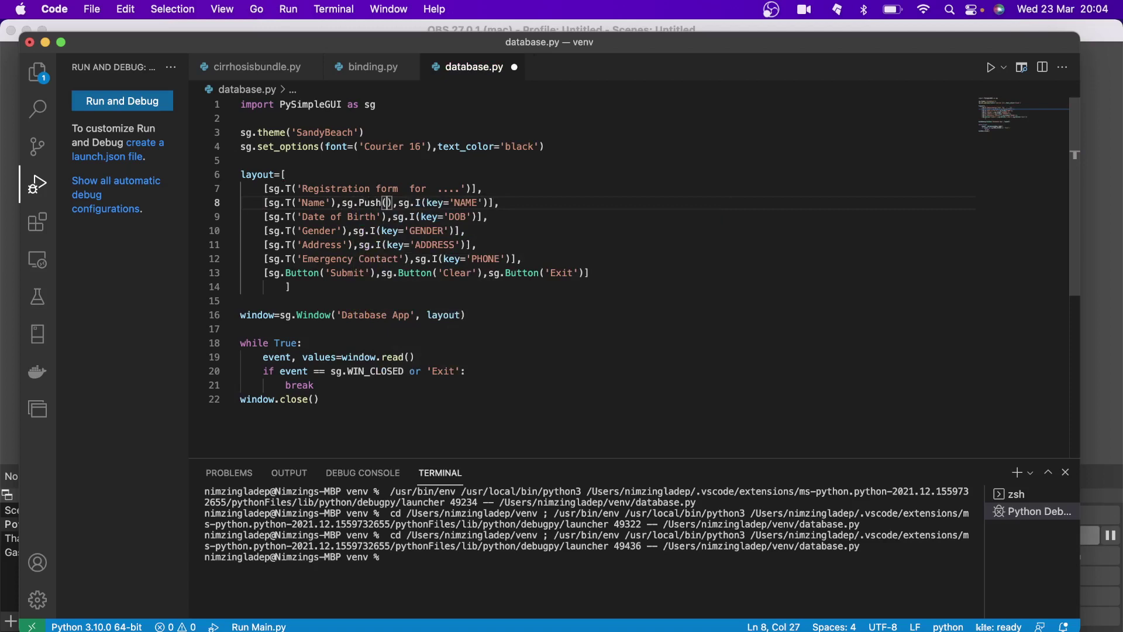
pyautogui.write('(')
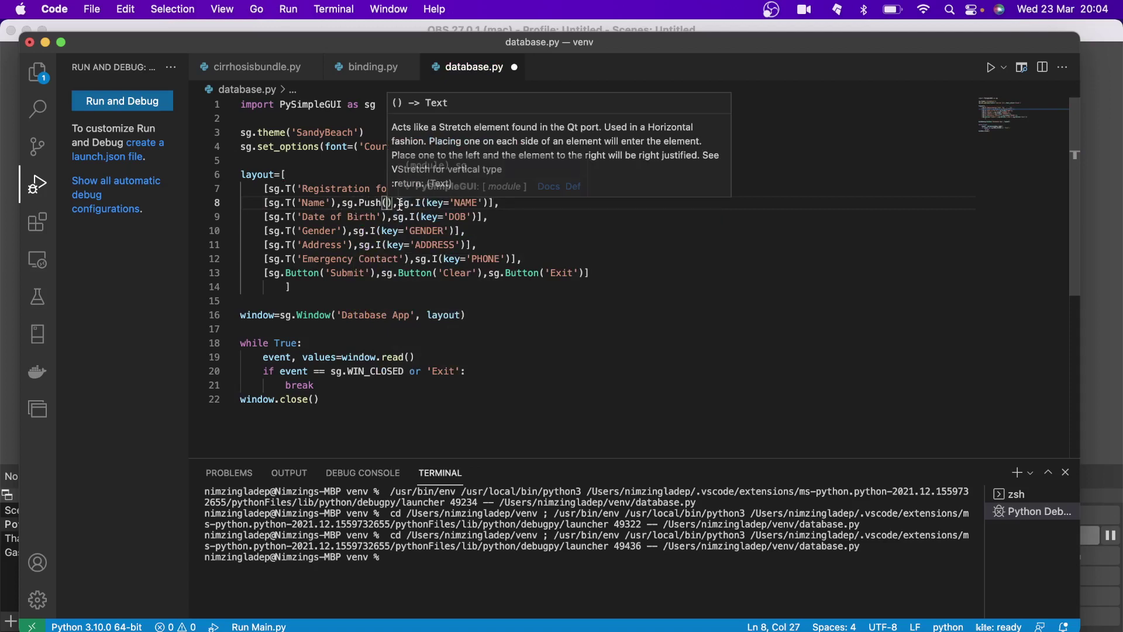
pyautogui.moveTo(396, 203); pyautogui.dragTo(336, 203)
pyautogui.press('super+c')
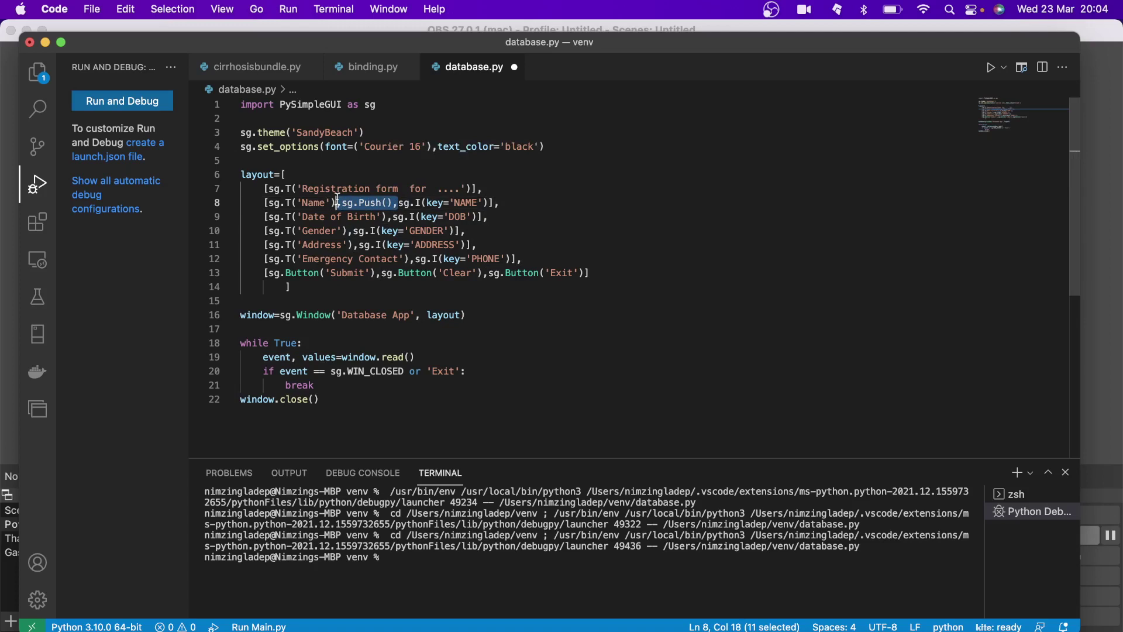
# Step: Paste sg.Push() into the Date of Birth and Gender rows, removing doubled commas
pyautogui.click(388, 216)
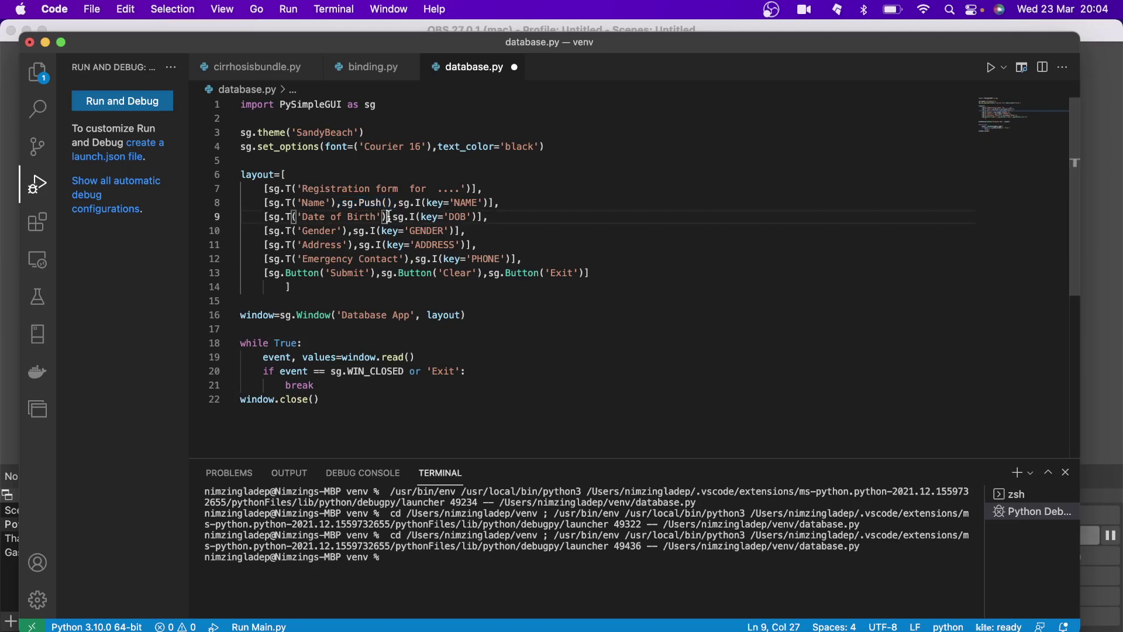
pyautogui.press('super+v')
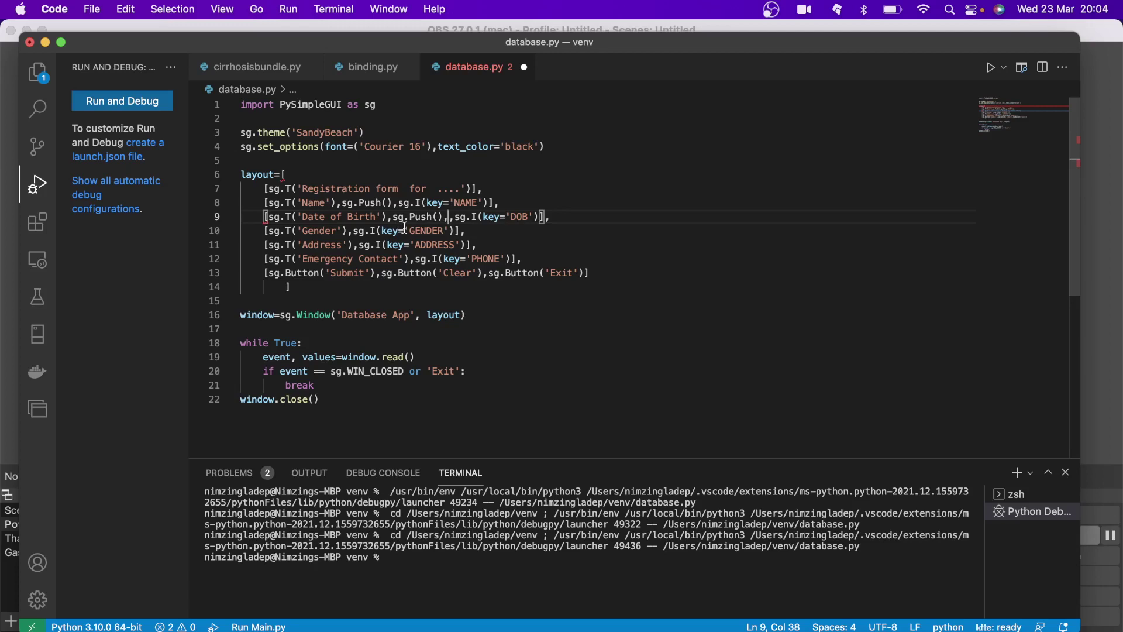
pyautogui.press('BackSpace')
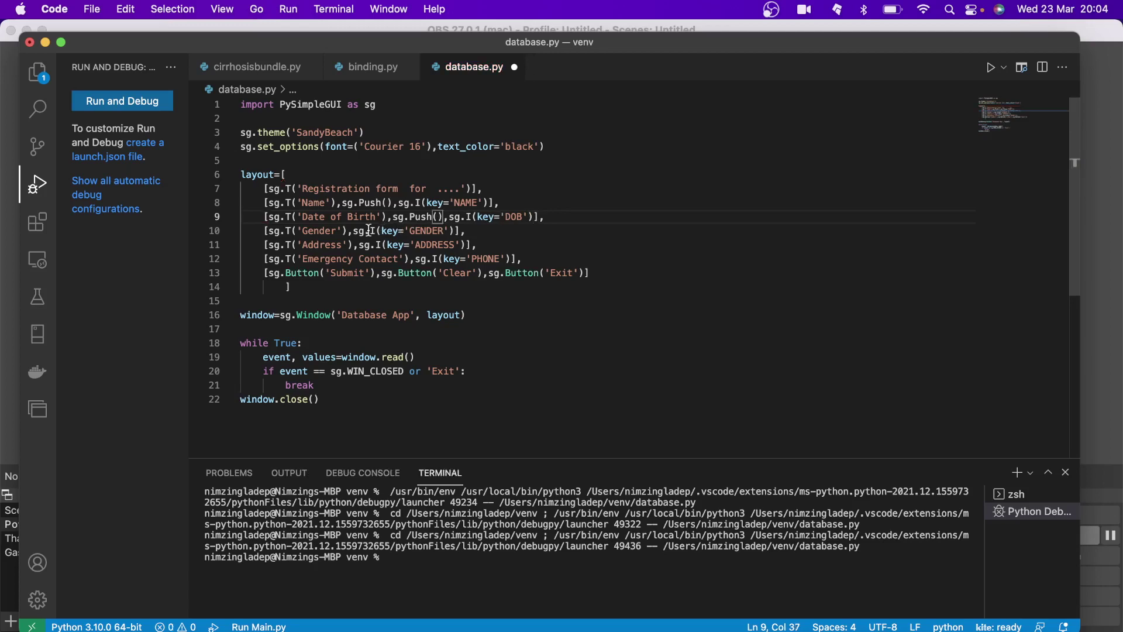
pyautogui.click(349, 230)
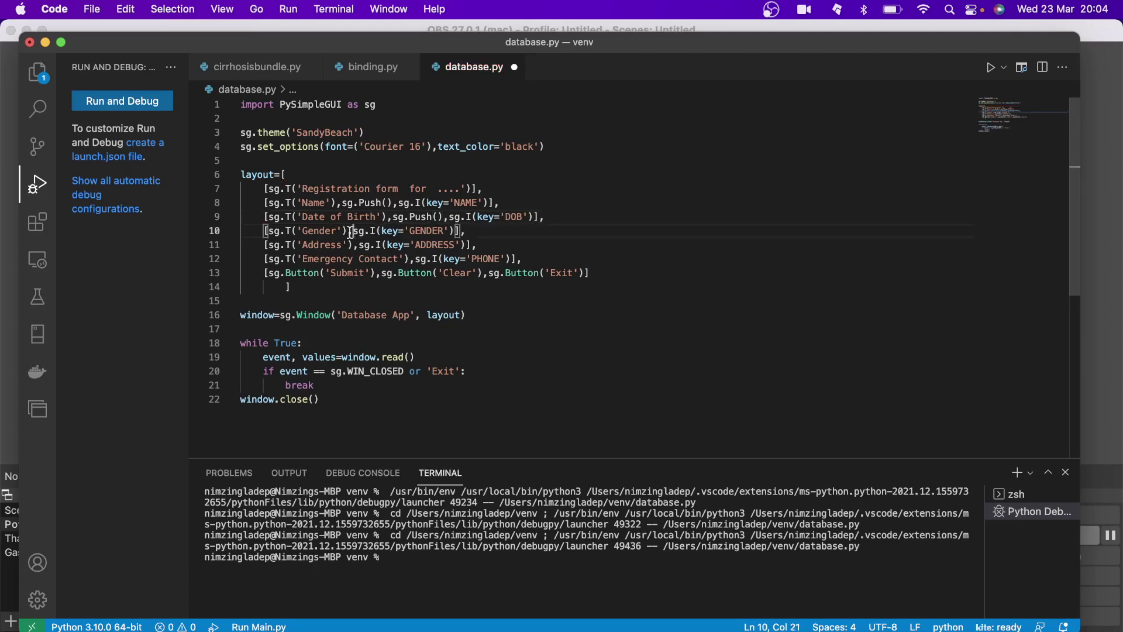
pyautogui.press('Left')
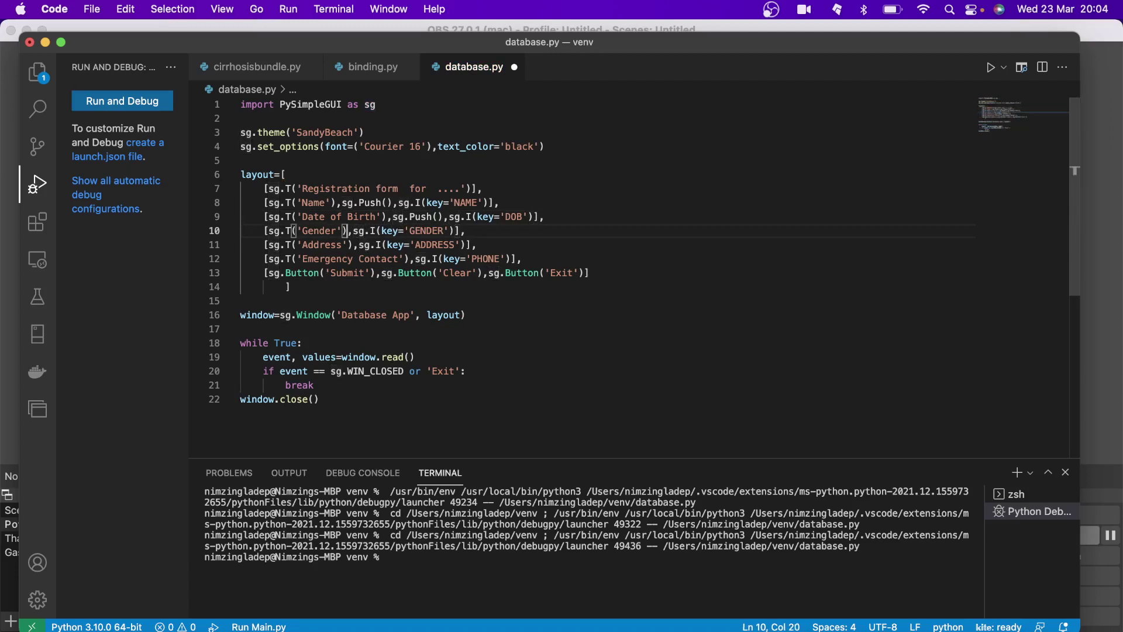
pyautogui.press('Right')
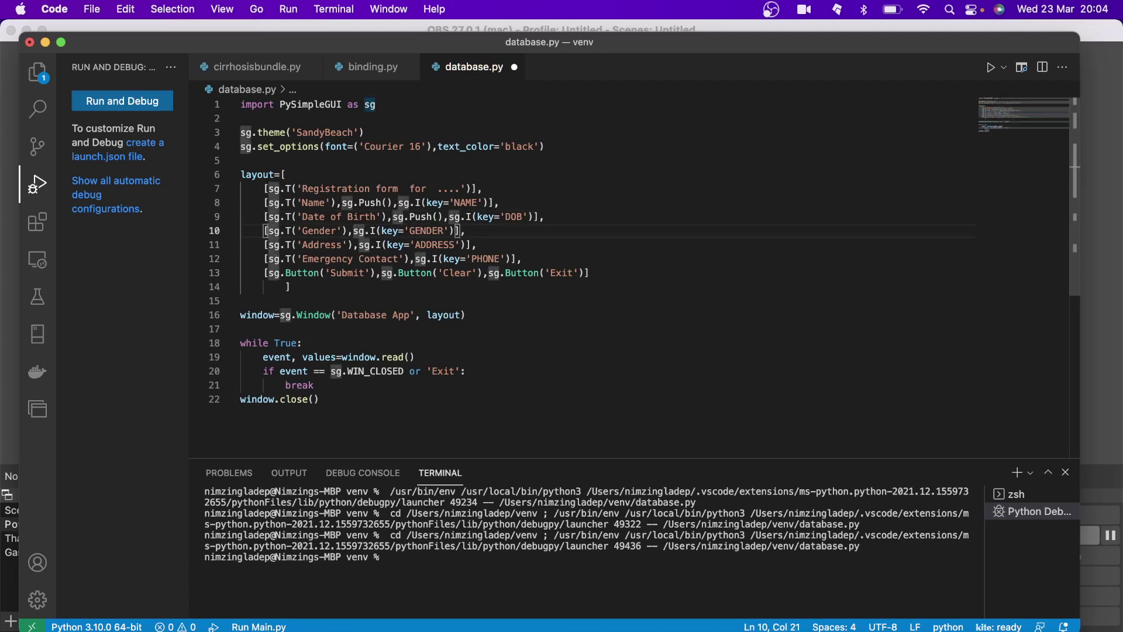
pyautogui.press('super+v')
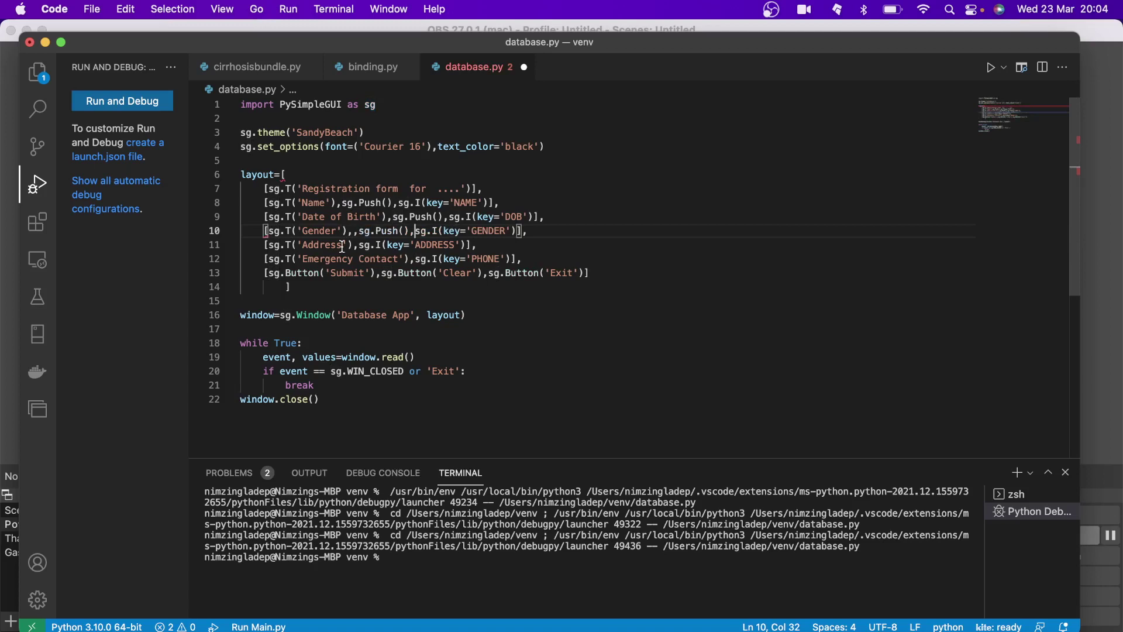
pyautogui.click(352, 232)
pyautogui.press('BackSpace')
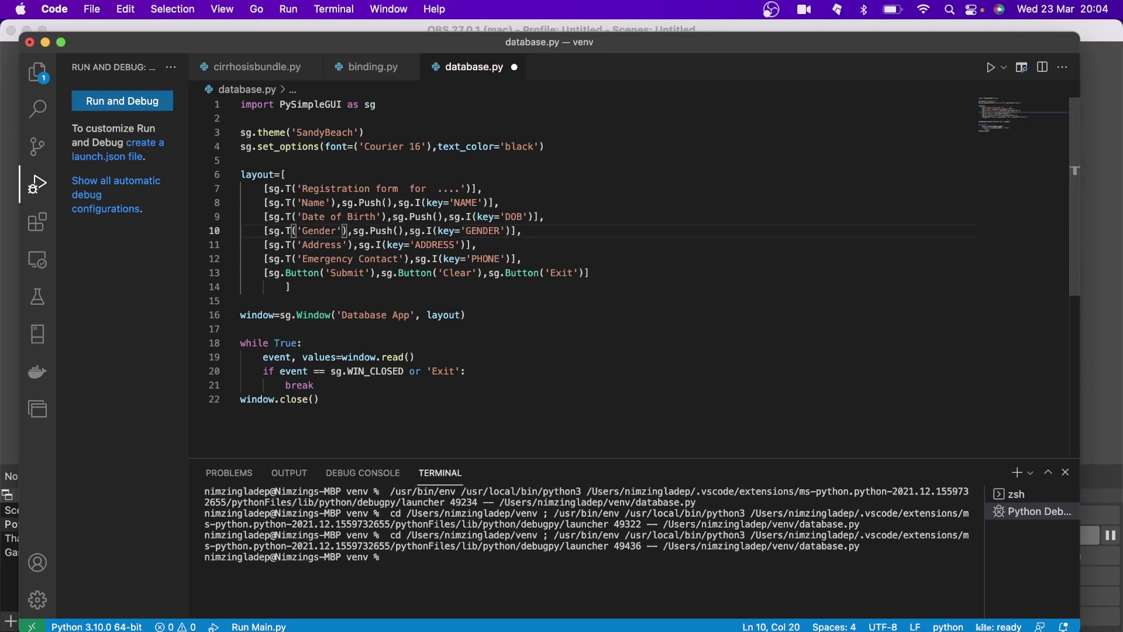
# Step: Paste sg.Push() into the Address and Emergency Contact rows, removing doubled commas
pyautogui.click(355, 246)
pyautogui.press('super+v')
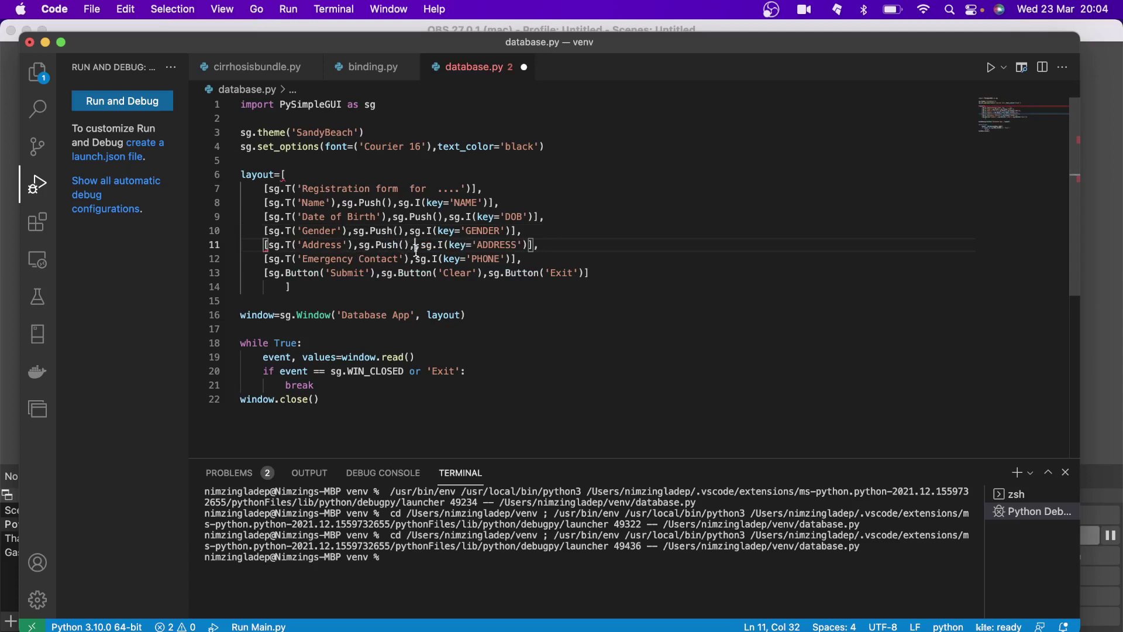
pyautogui.press('BackSpace')
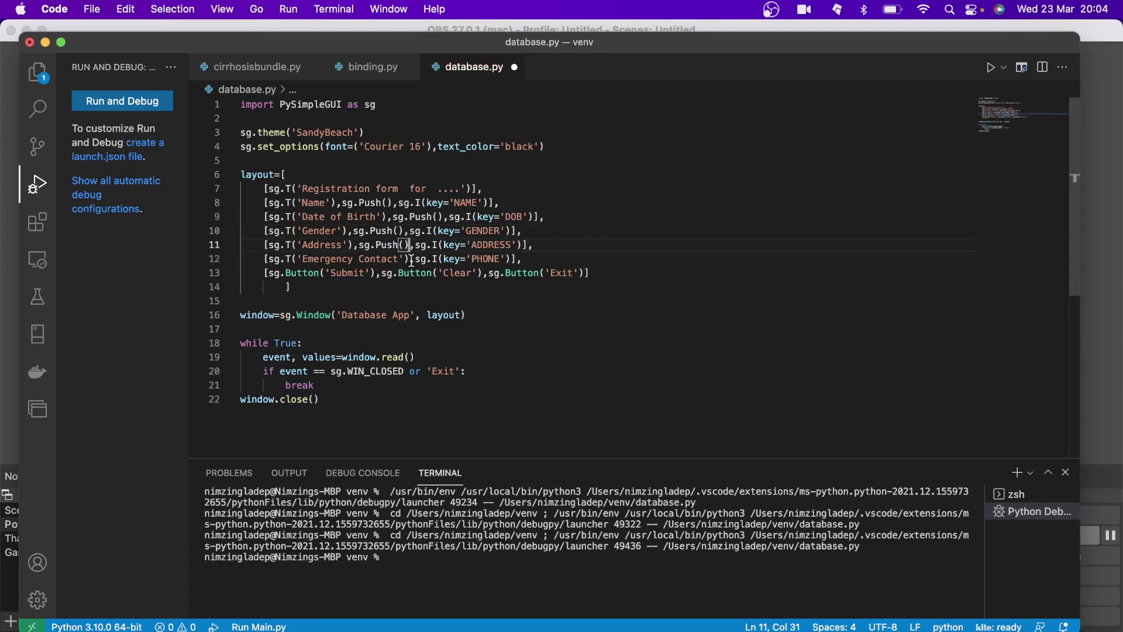
pyautogui.click(410, 260)
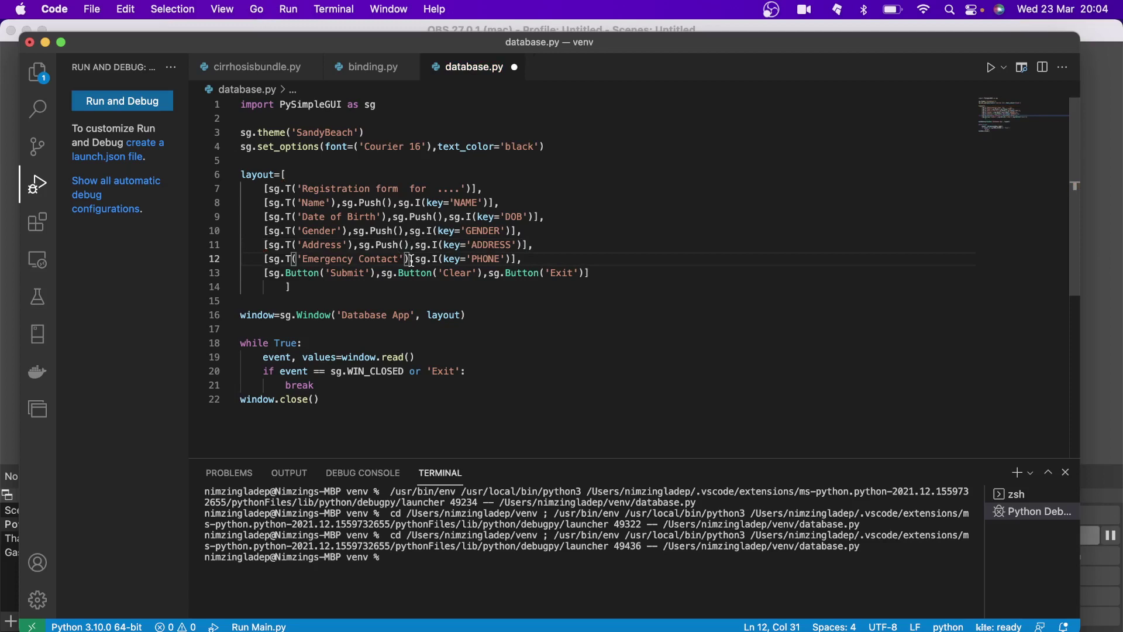
pyautogui.write(',sg.Push(),')
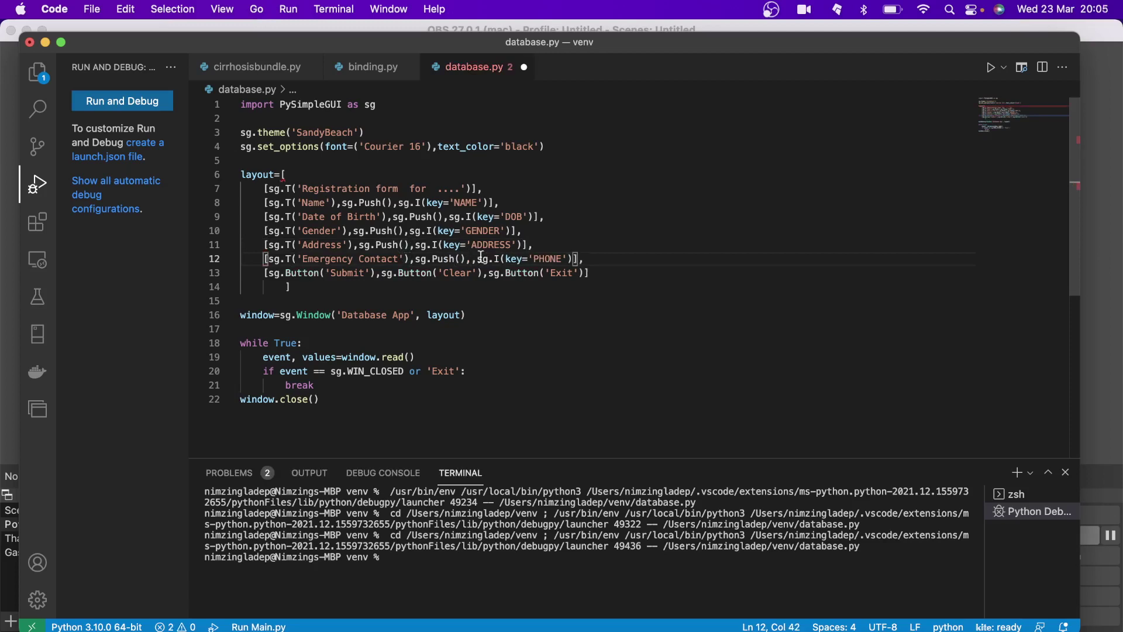
pyautogui.click(479, 258)
pyautogui.press('BackSpace')
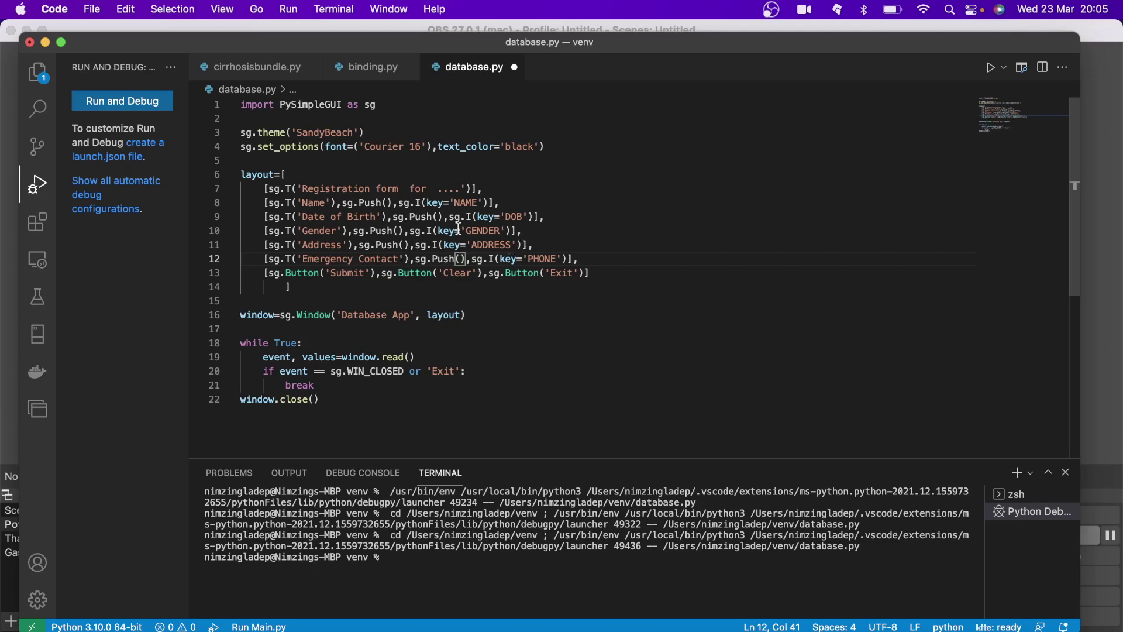
pyautogui.click(287, 11)
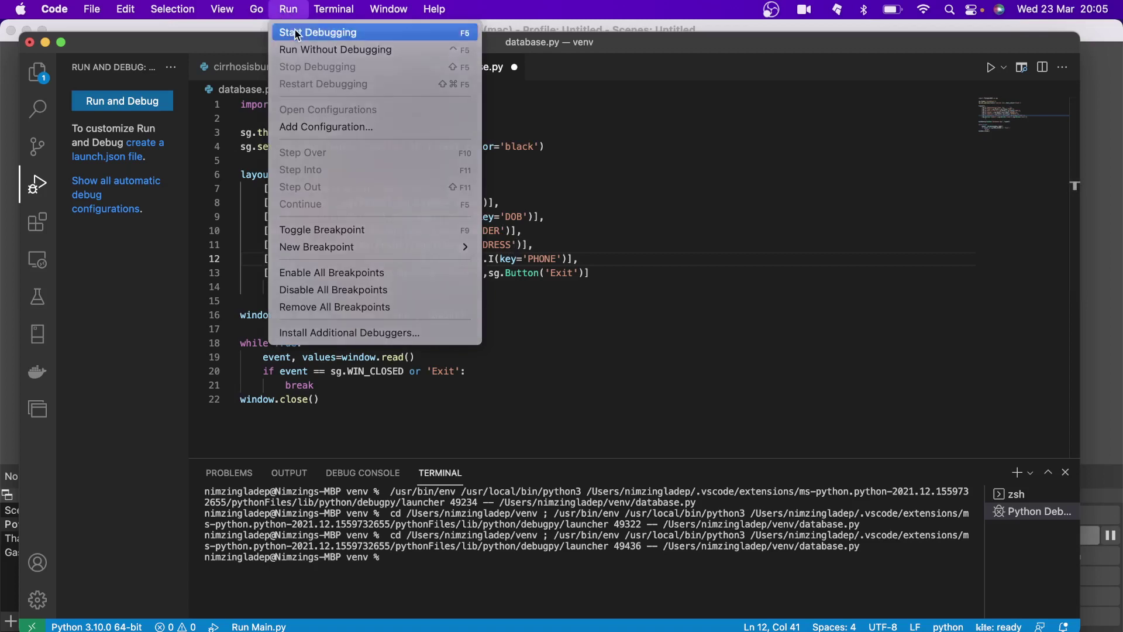
pyautogui.click(297, 33)
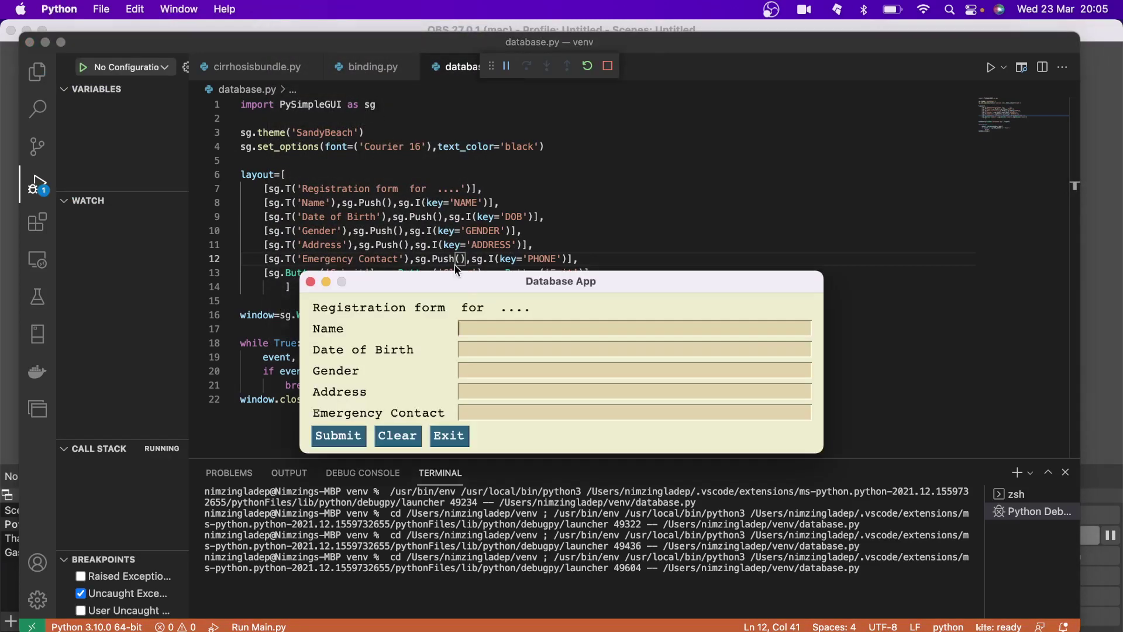
pyautogui.moveTo(466, 284); pyautogui.dragTo(475, 159)
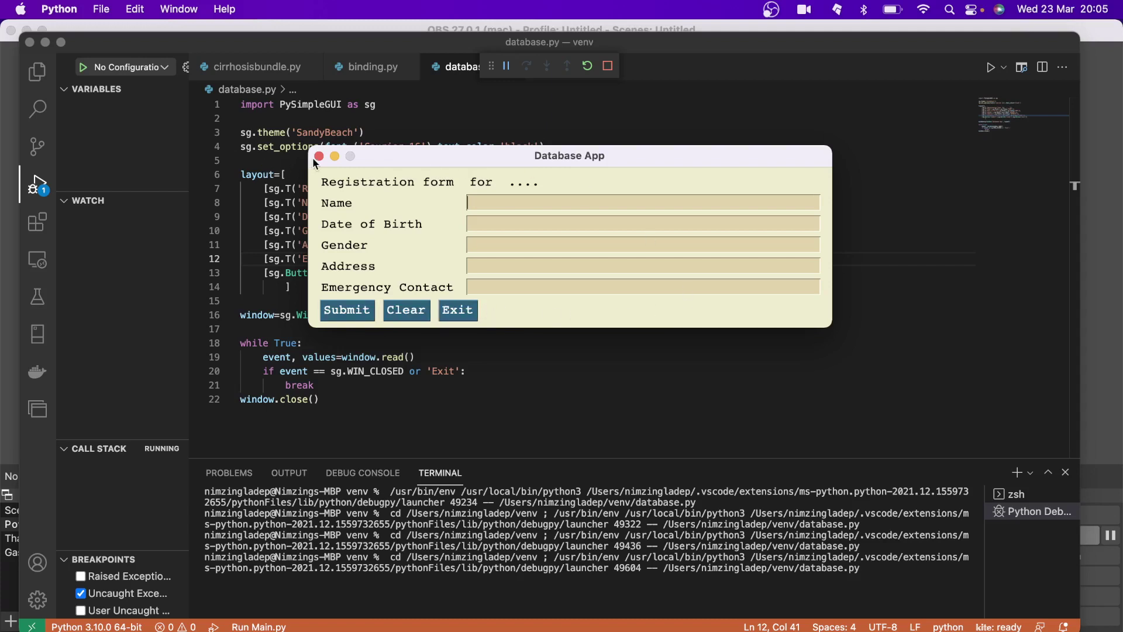
pyautogui.click(319, 158)
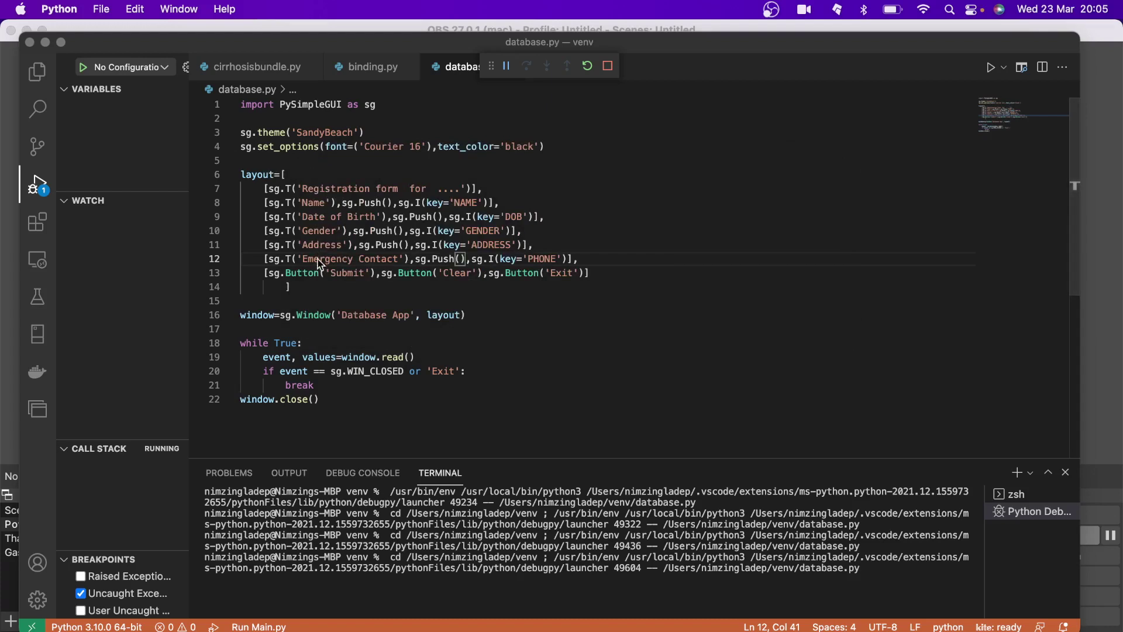
# Step: Add expand_x=True to the Submit button on line 13
pyautogui.click(371, 272)
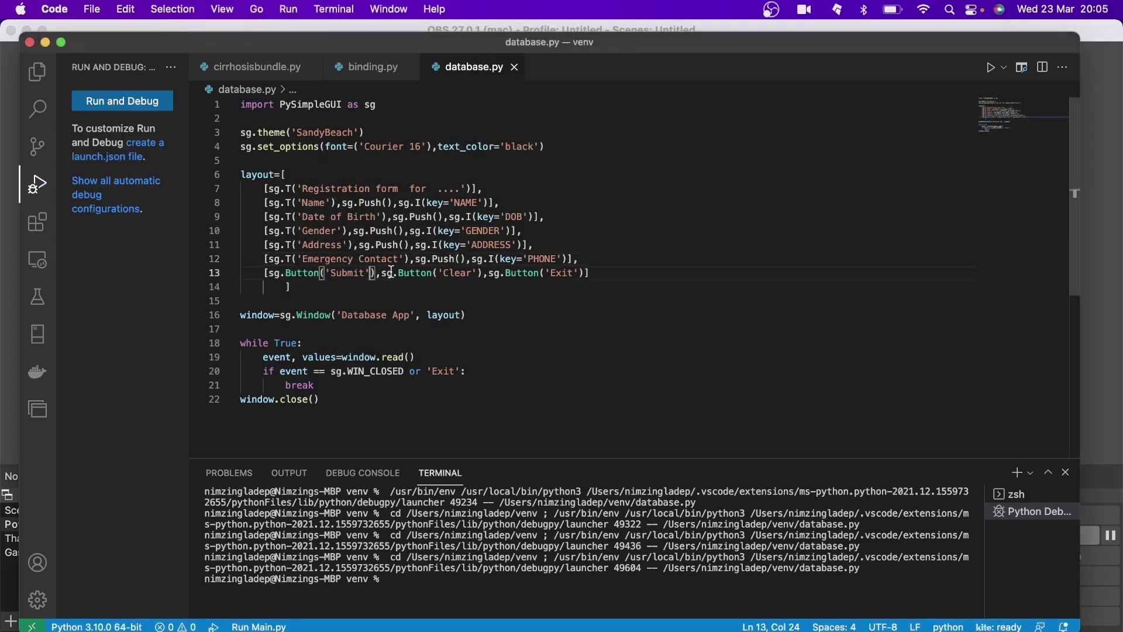
pyautogui.moveTo(388, 273)
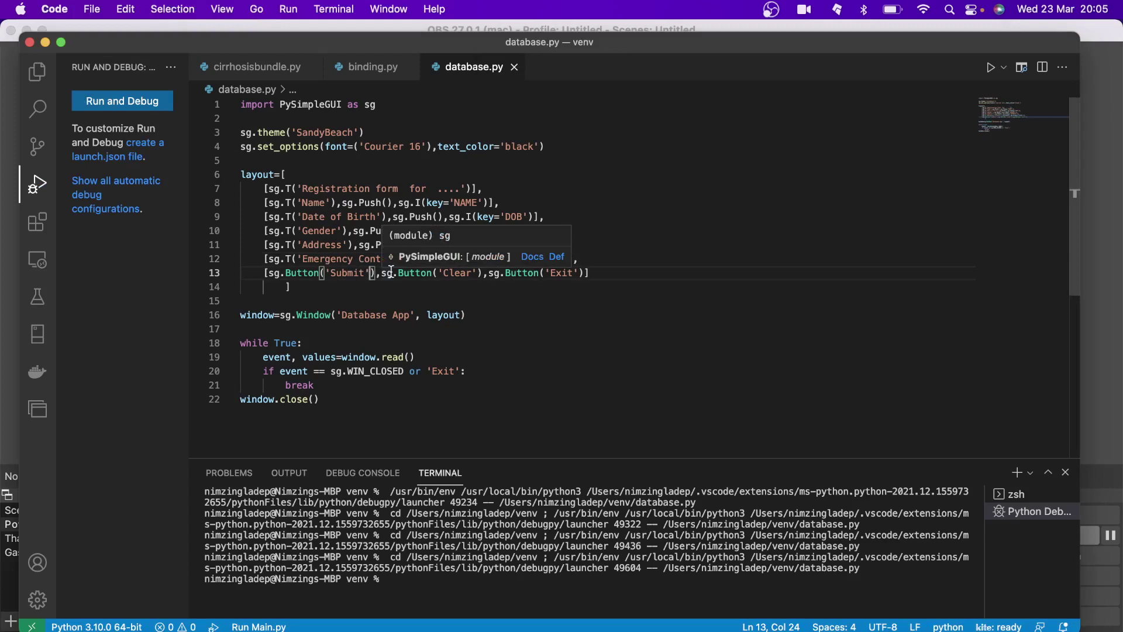
pyautogui.write(',')
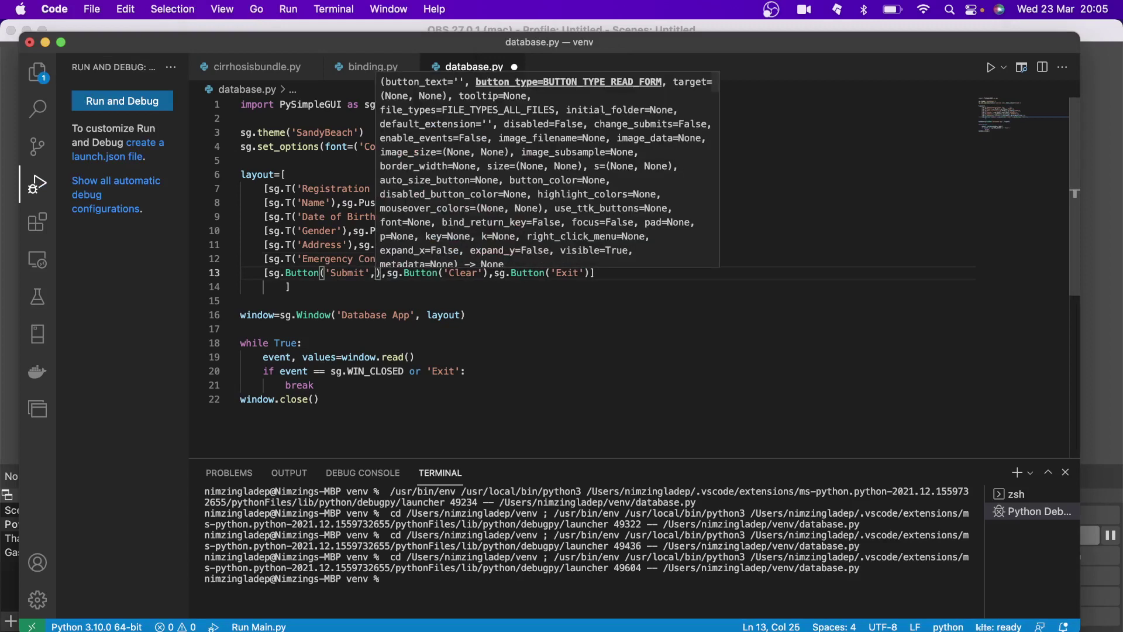
pyautogui.write('exp')
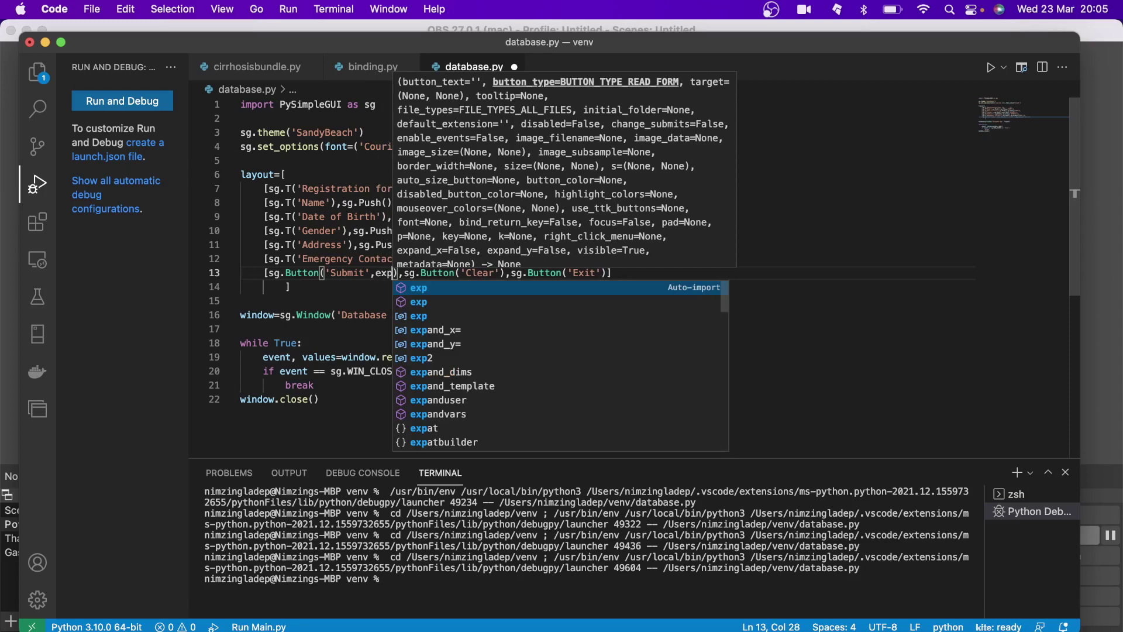
pyautogui.press('Down')
pyautogui.press('Down')
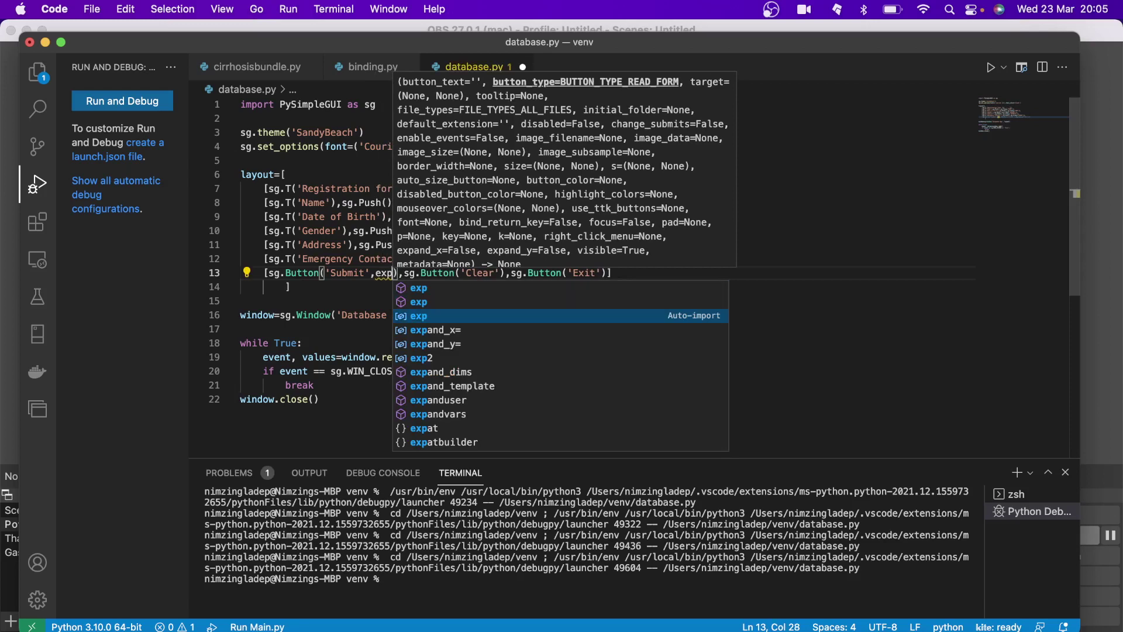
pyautogui.press('Down')
pyautogui.press('Return')
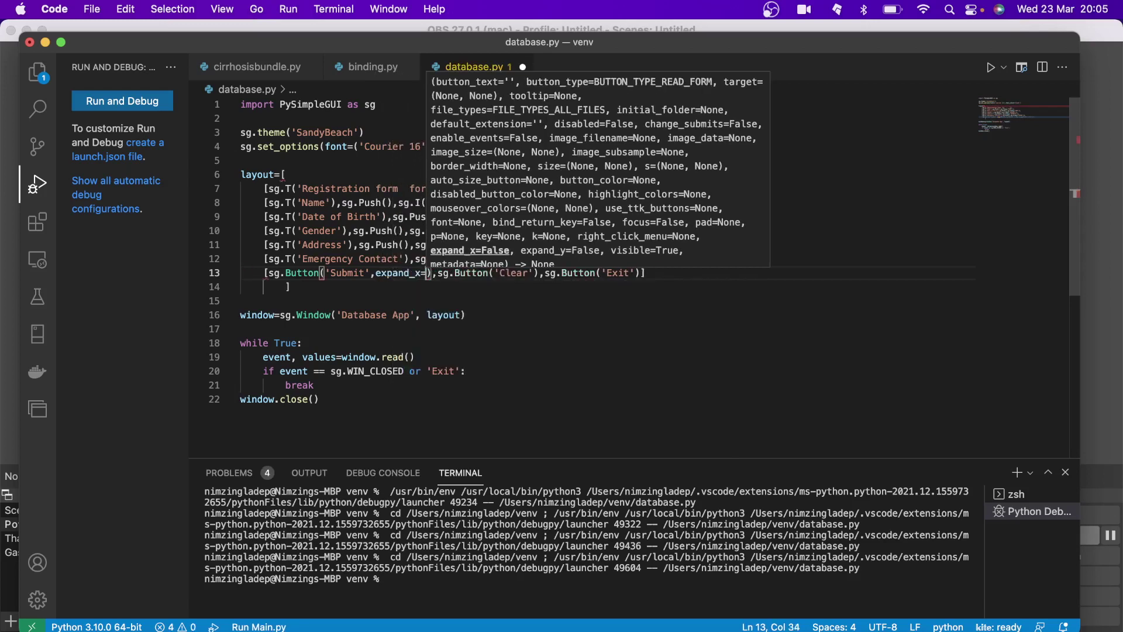
pyautogui.write('True')
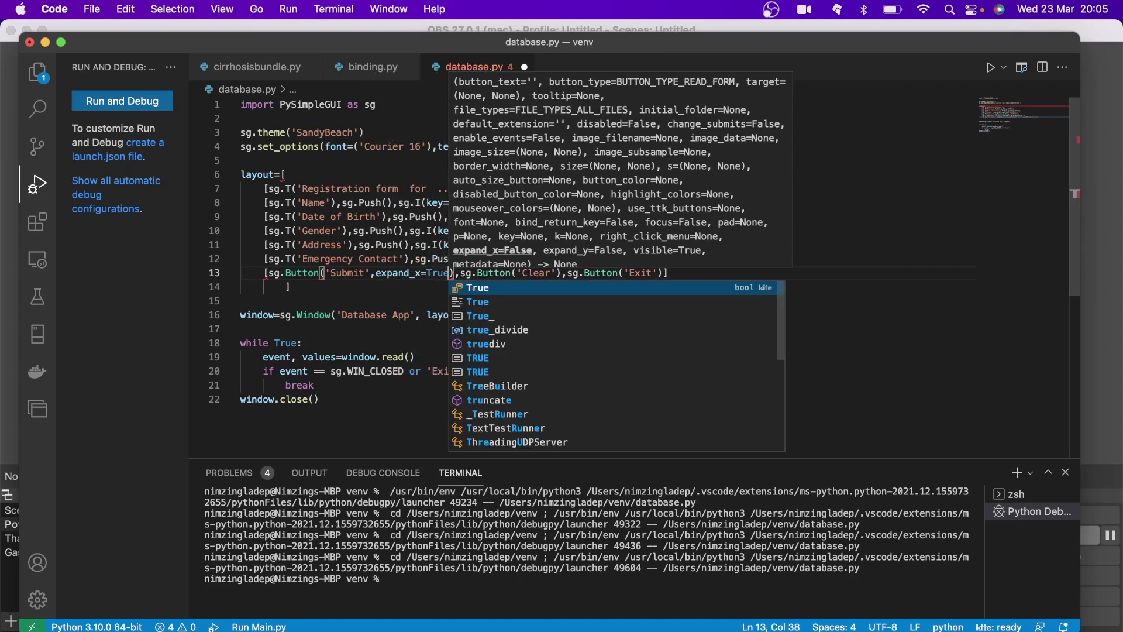
# Step: Add expand_x=True to the Clear button on line 13
pyautogui.click(530, 274)
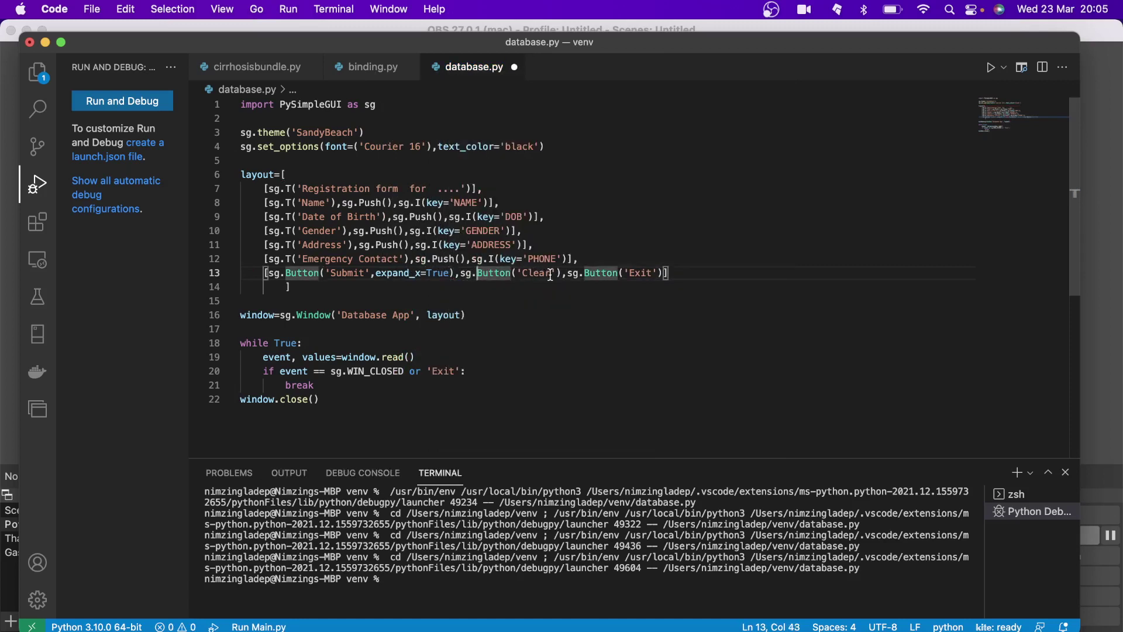
pyautogui.click(557, 274)
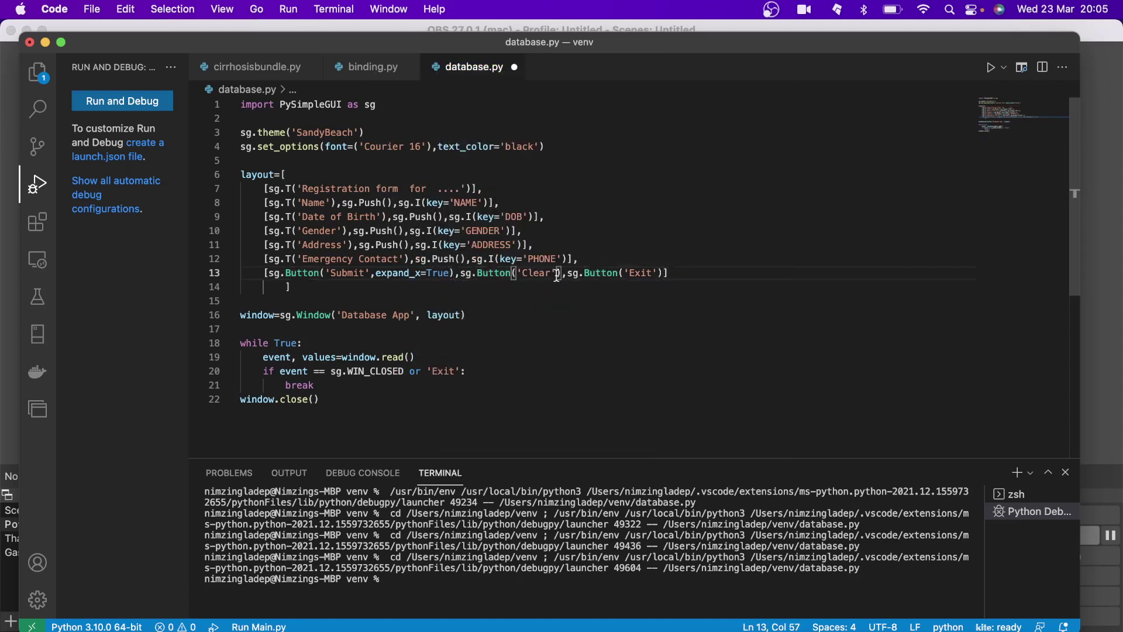
pyautogui.write(',exp')
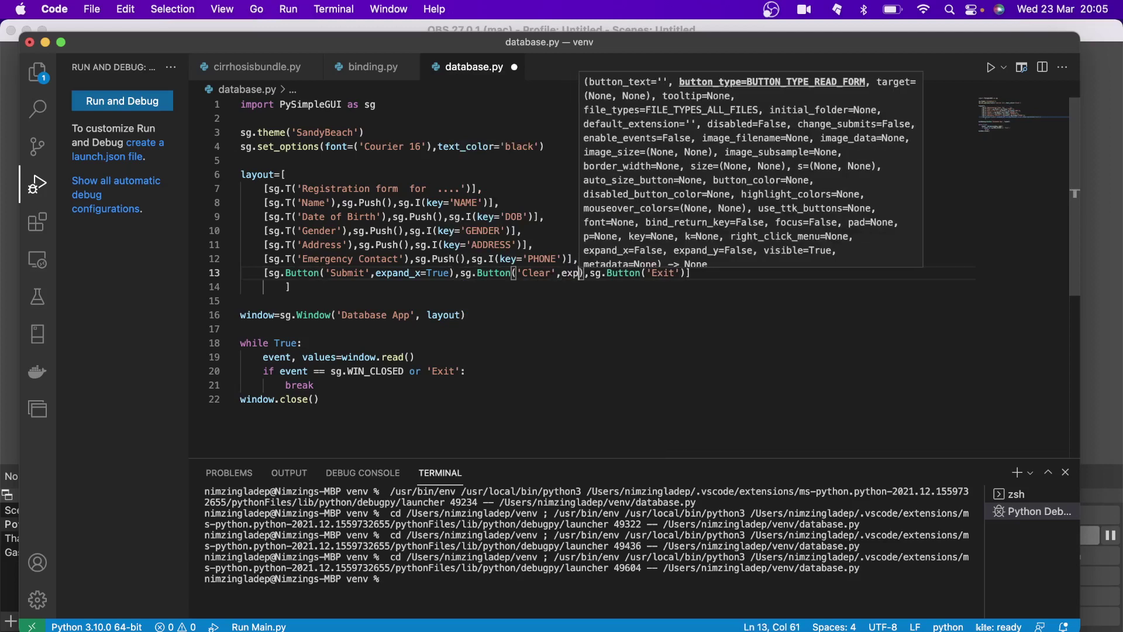
pyautogui.press('Down')
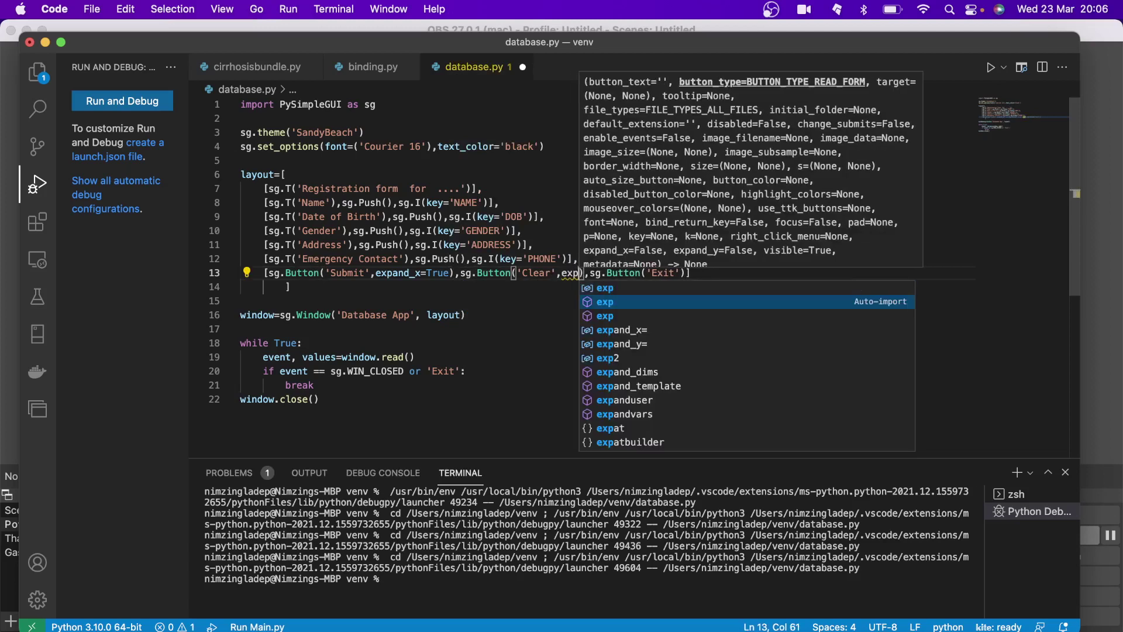
pyautogui.press('Down')
pyautogui.press('Down')
pyautogui.press('Return')
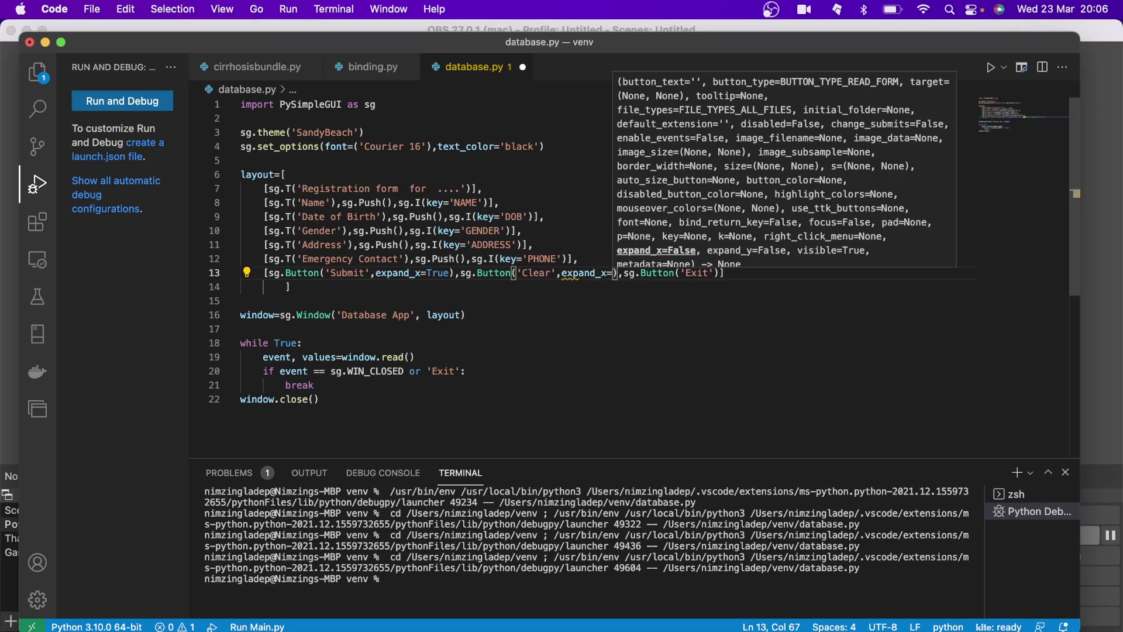
pyautogui.write('True')
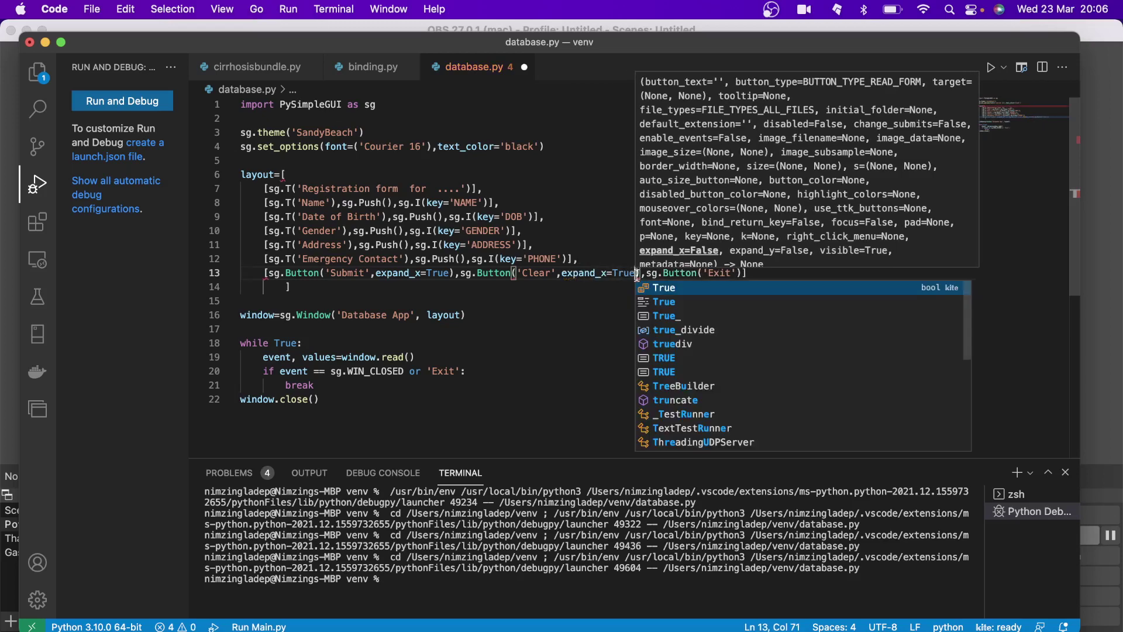
# Step: Add expand_x=True to the Exit button and move to the line end
pyautogui.click(736, 273)
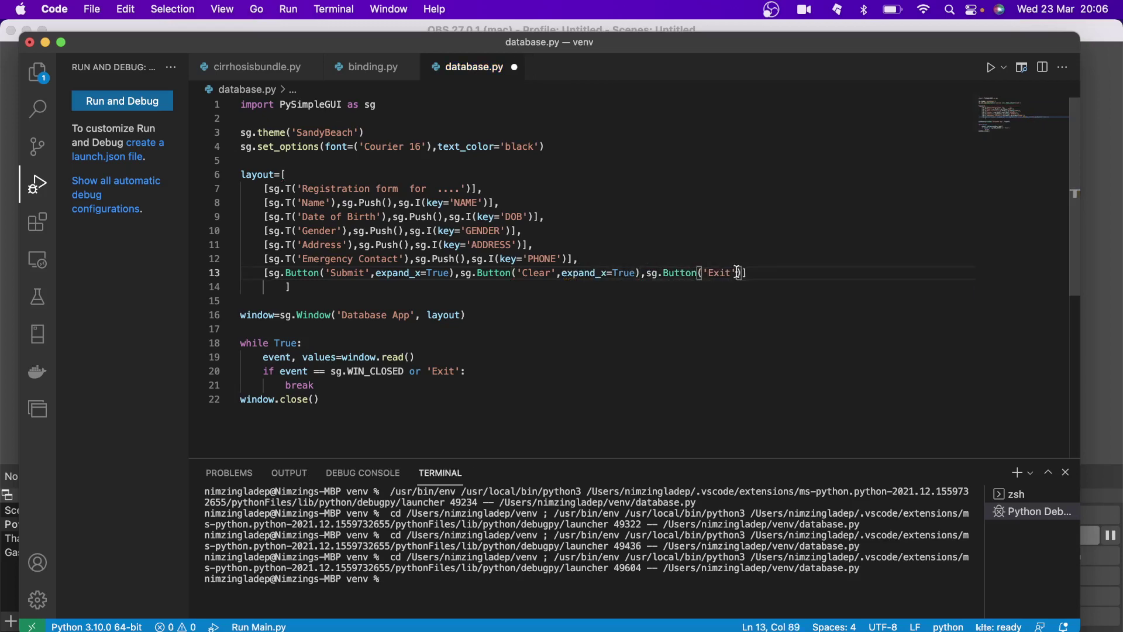
pyautogui.write(',exp')
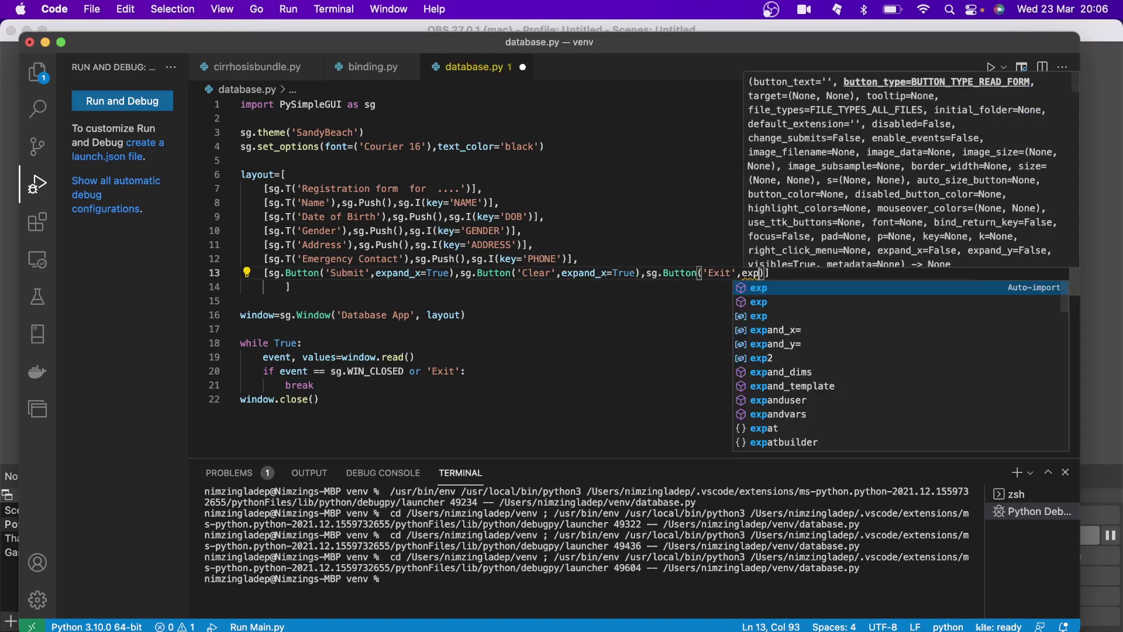
pyautogui.press('Down')
pyautogui.press('Down')
pyautogui.press('Down')
pyautogui.press('Return')
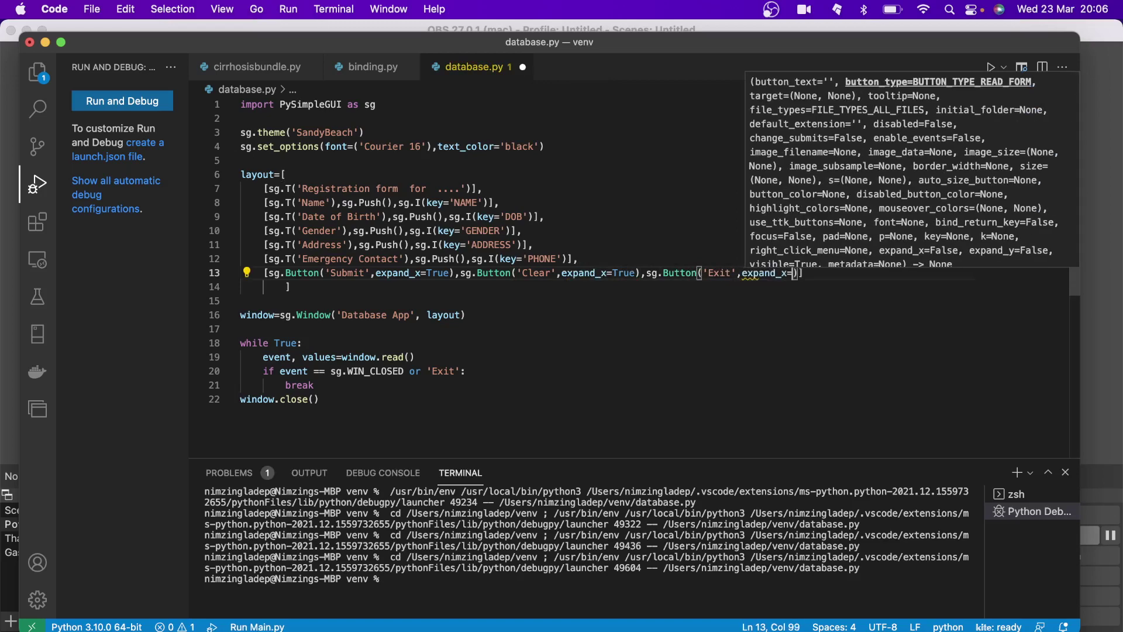
pyautogui.write('True')
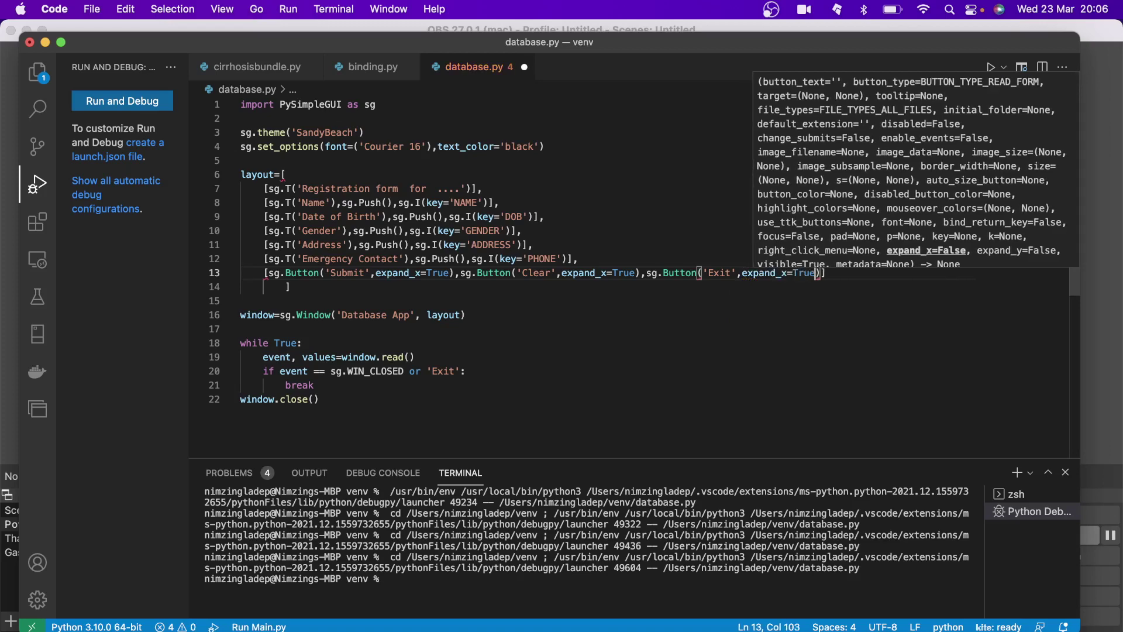
pyautogui.press('Escape')
pyautogui.press('Right')
pyautogui.press('Right')
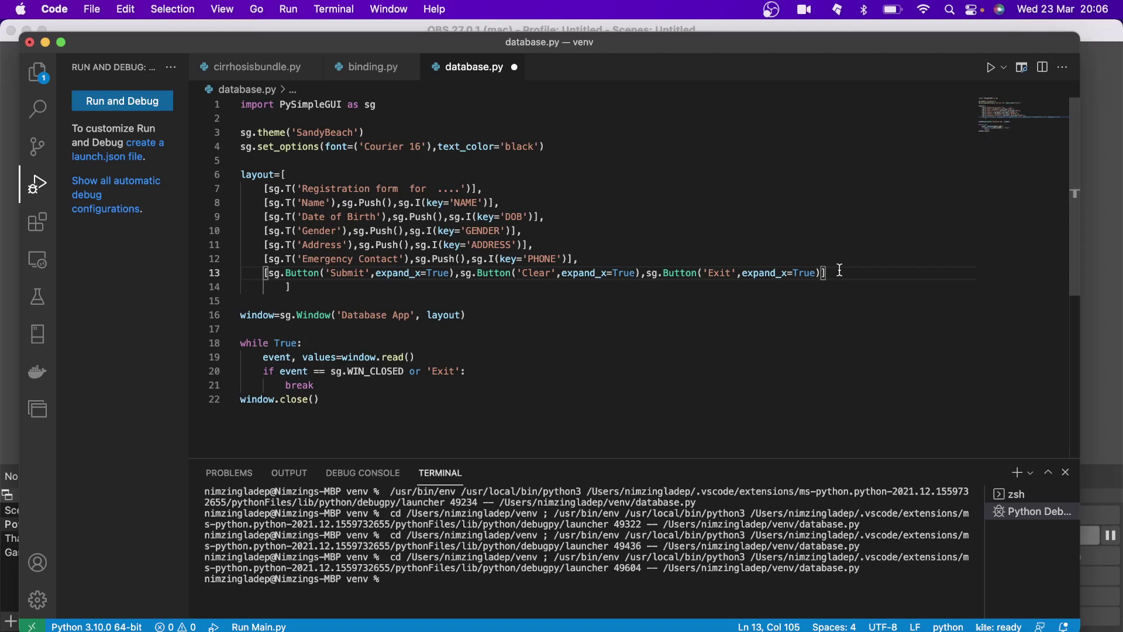
pyautogui.scroll(-3, 839, 272)
pyautogui.scroll(1, 840, 272)
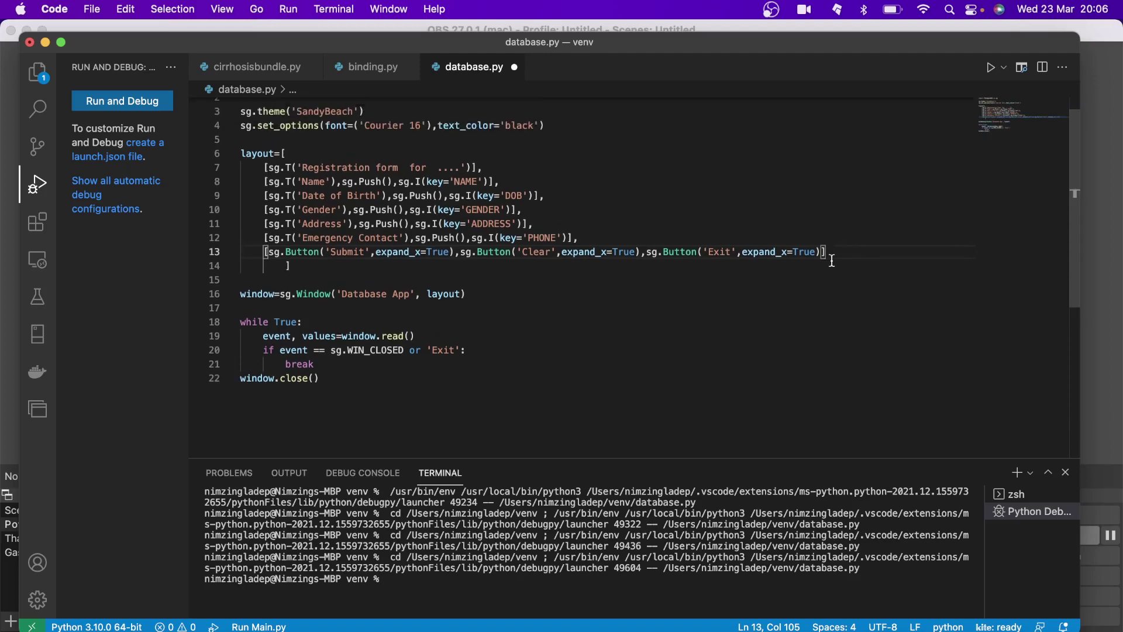
# Step: Start debugging, stop the session, and relaunch database.py to show the form
pyautogui.click(288, 9)
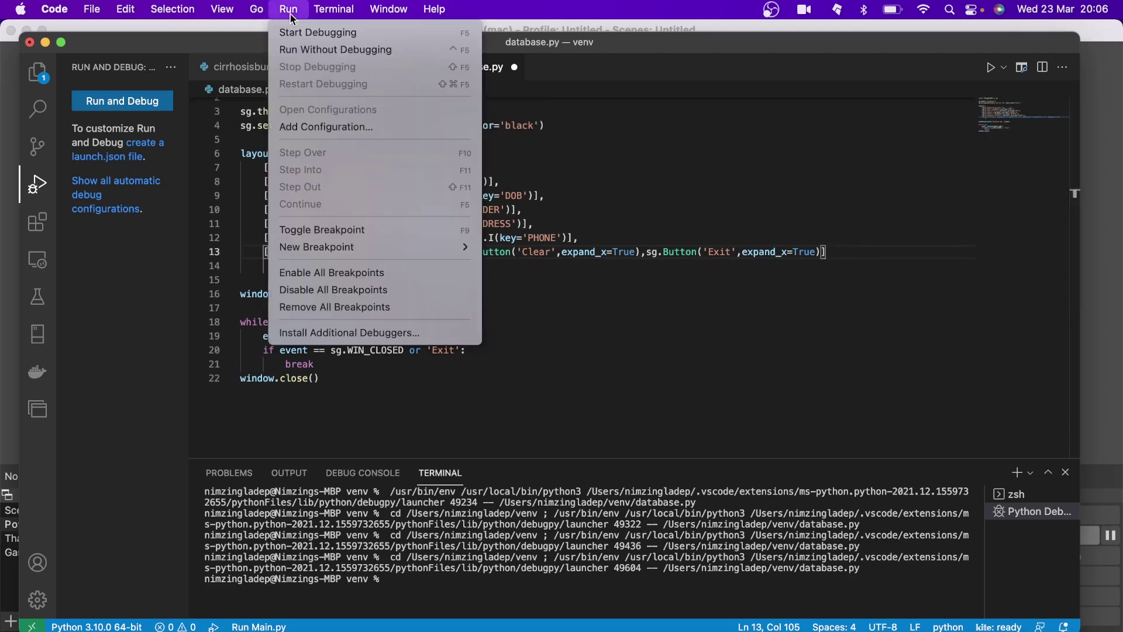
pyautogui.click(299, 32)
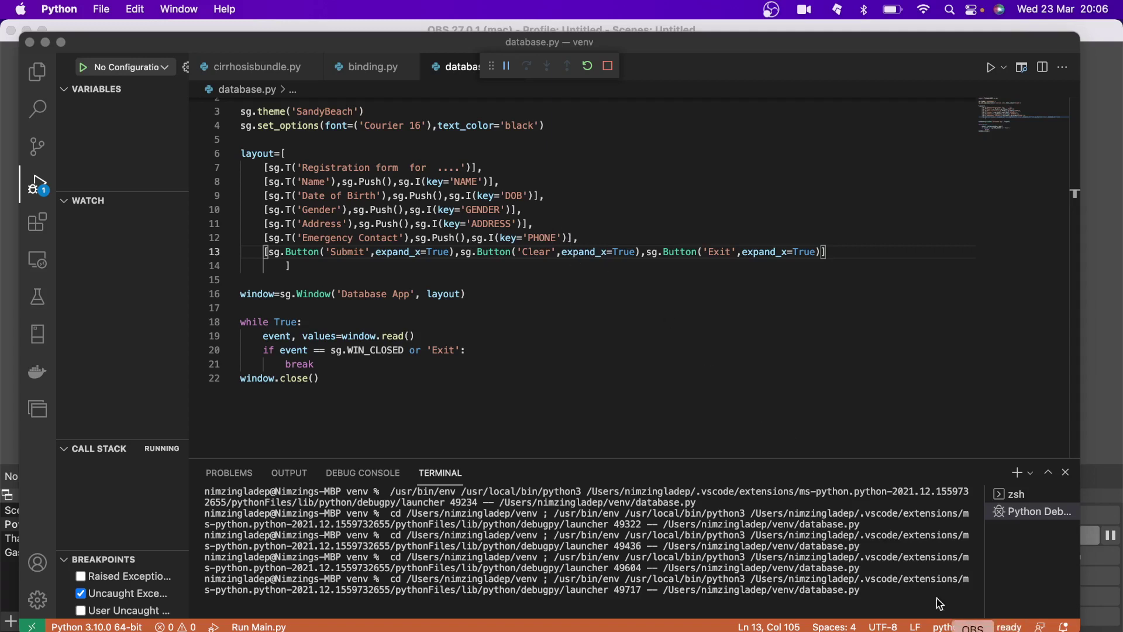
pyautogui.click(608, 69)
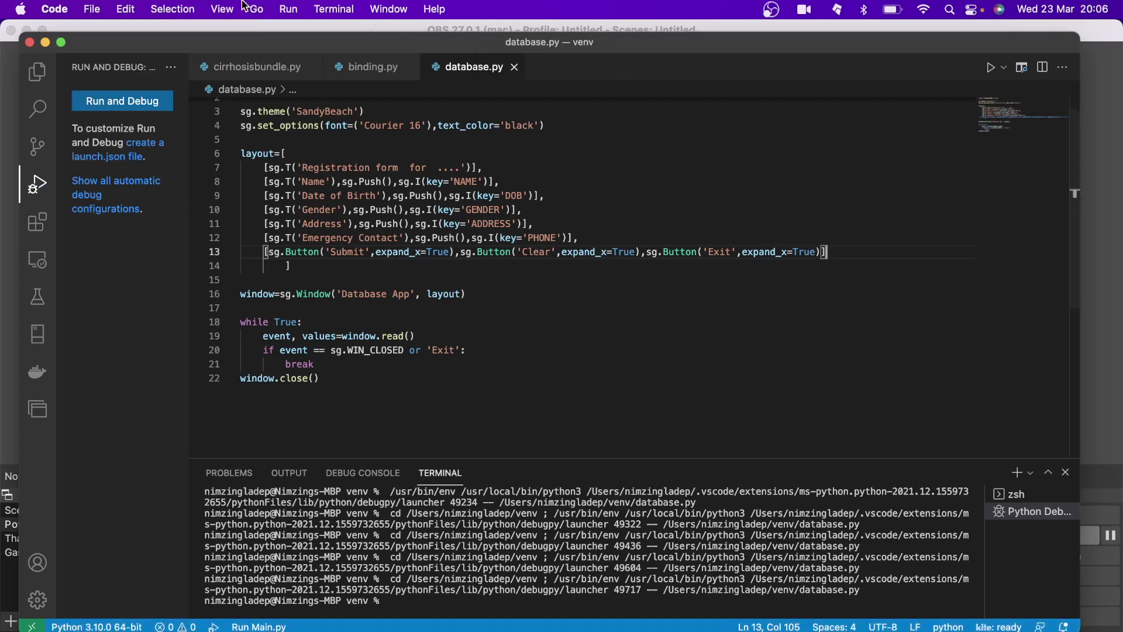
pyautogui.click(289, 11)
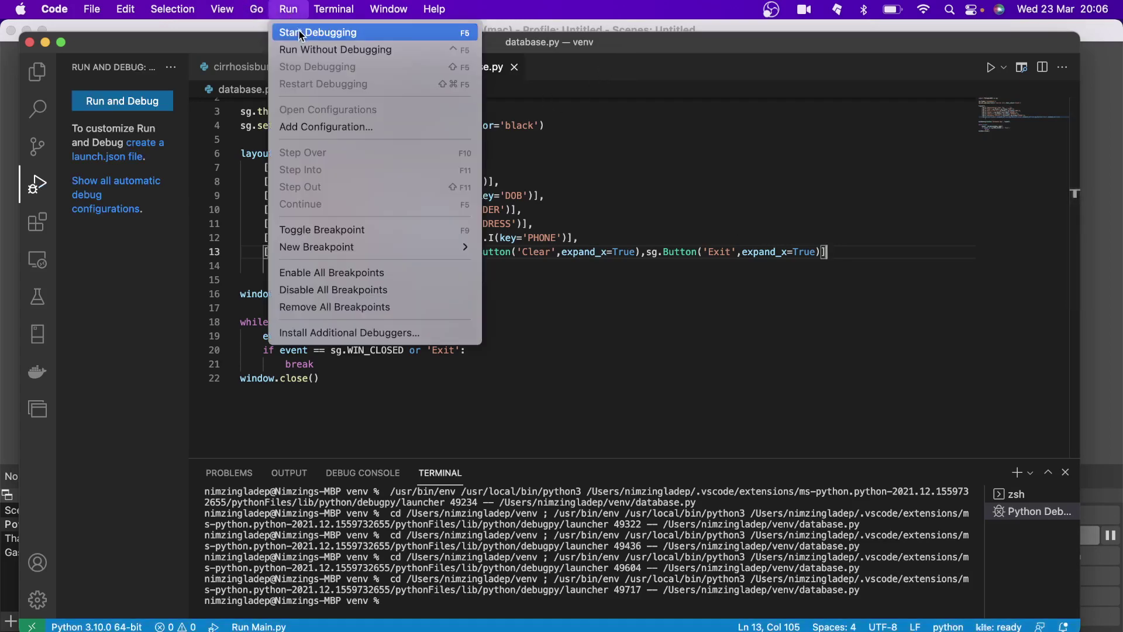
pyautogui.click(299, 31)
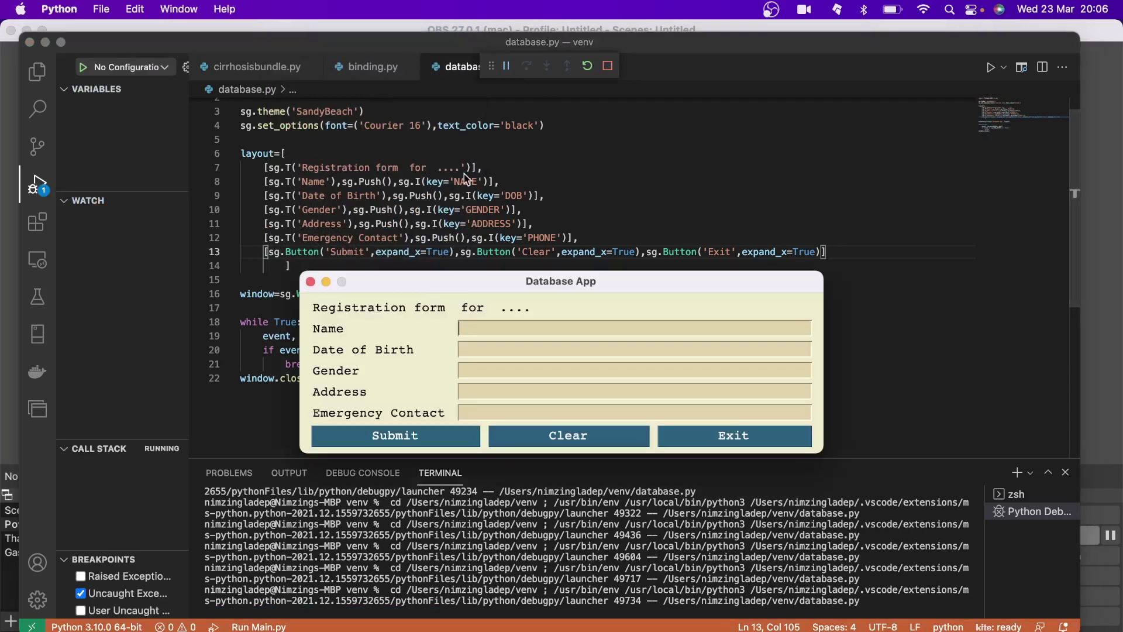
# Step: Move the Database App window, press Submit and Clear, then close it with Exit
pyautogui.moveTo(487, 280); pyautogui.dragTo(538, 137)
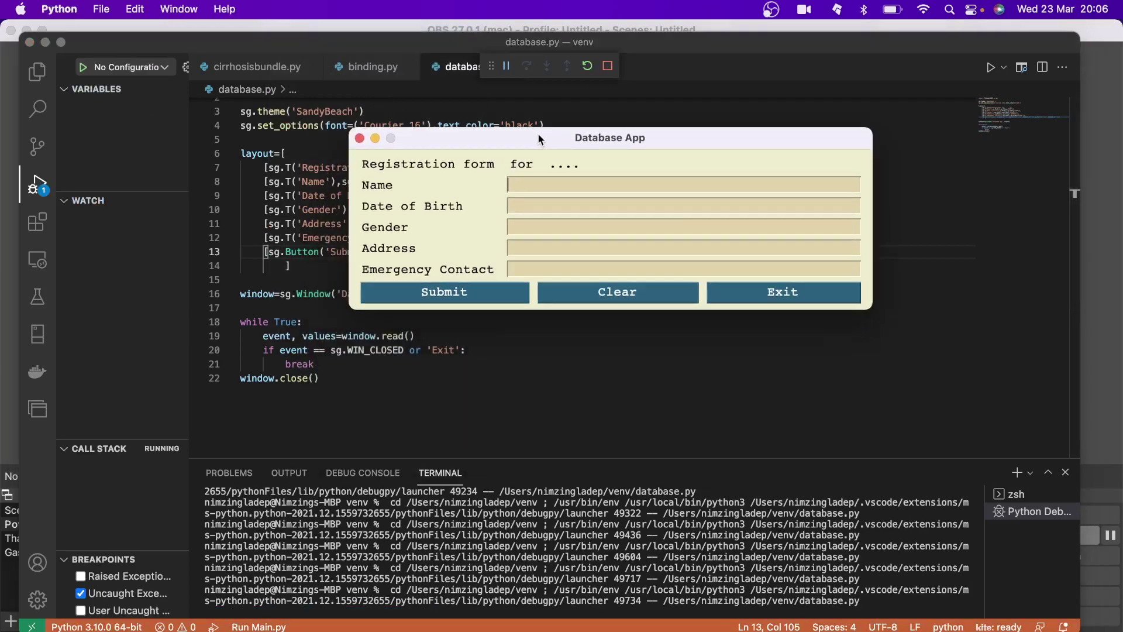
pyautogui.click(452, 292)
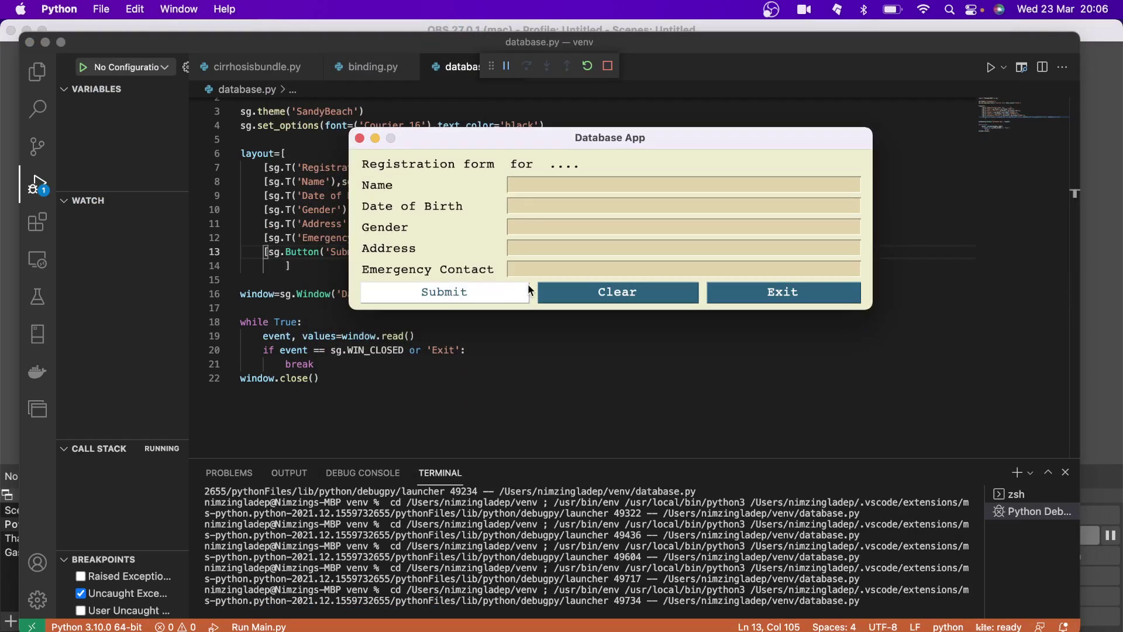
pyautogui.click(599, 292)
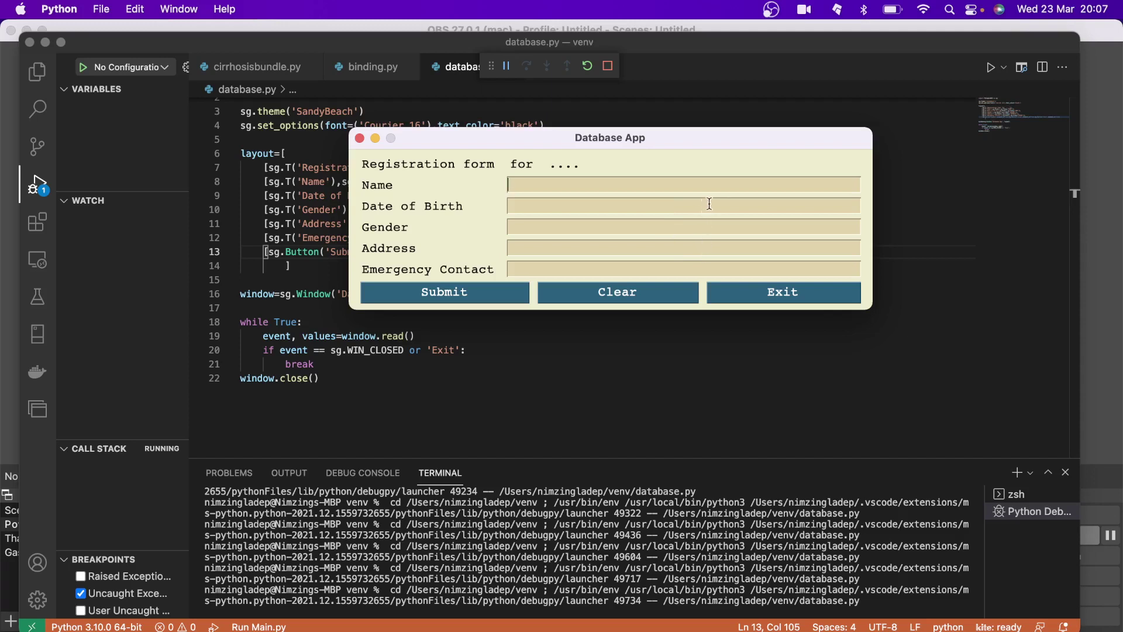
pyautogui.click(769, 293)
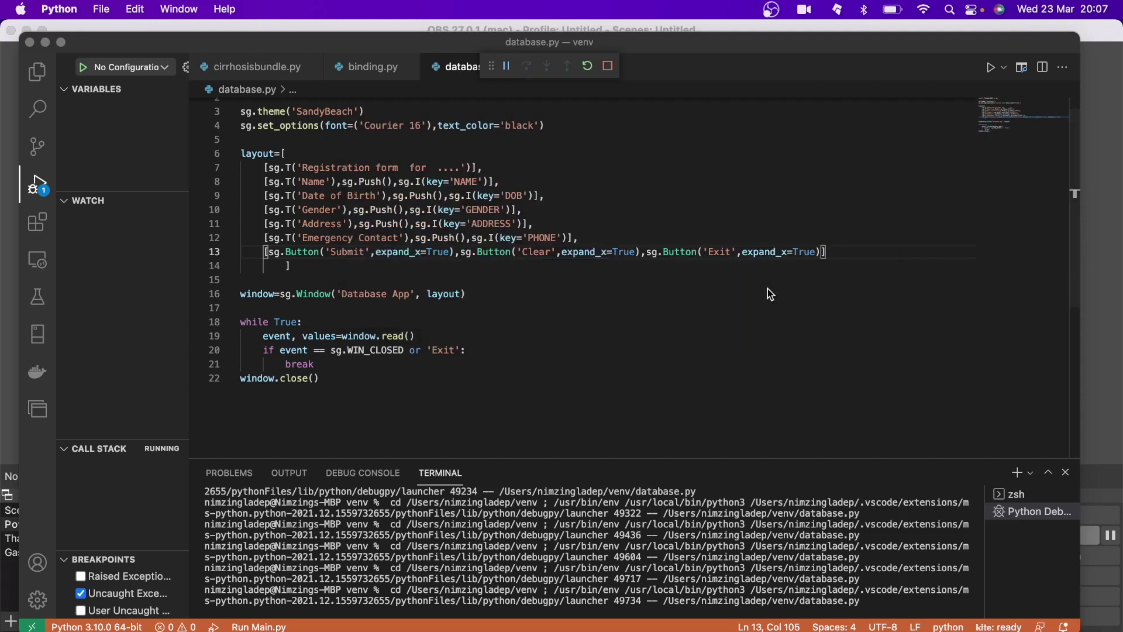
pyautogui.scroll(1, 682, 226)
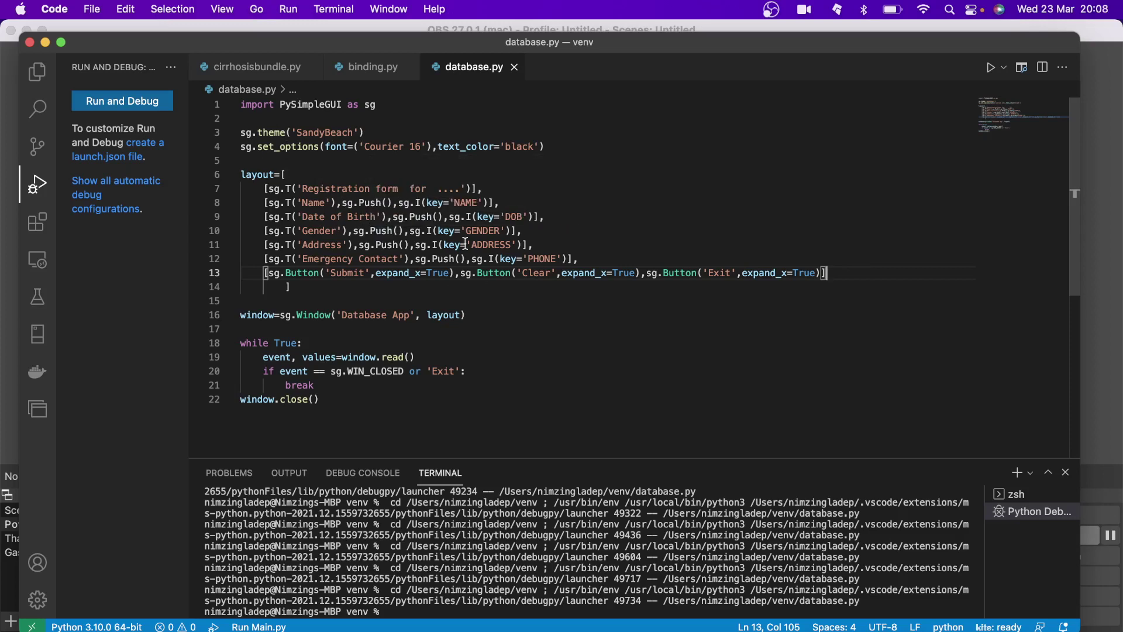
pyautogui.scroll(-3, 492, 314)
pyautogui.scroll(-3, 491, 314)
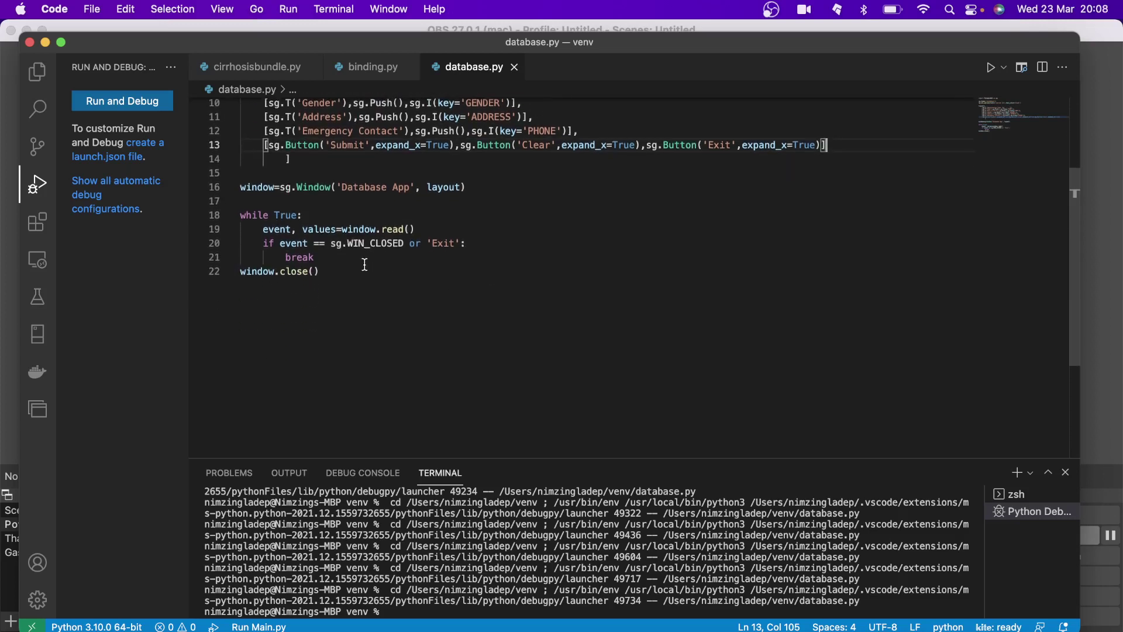
pyautogui.scroll(2, 466, 204)
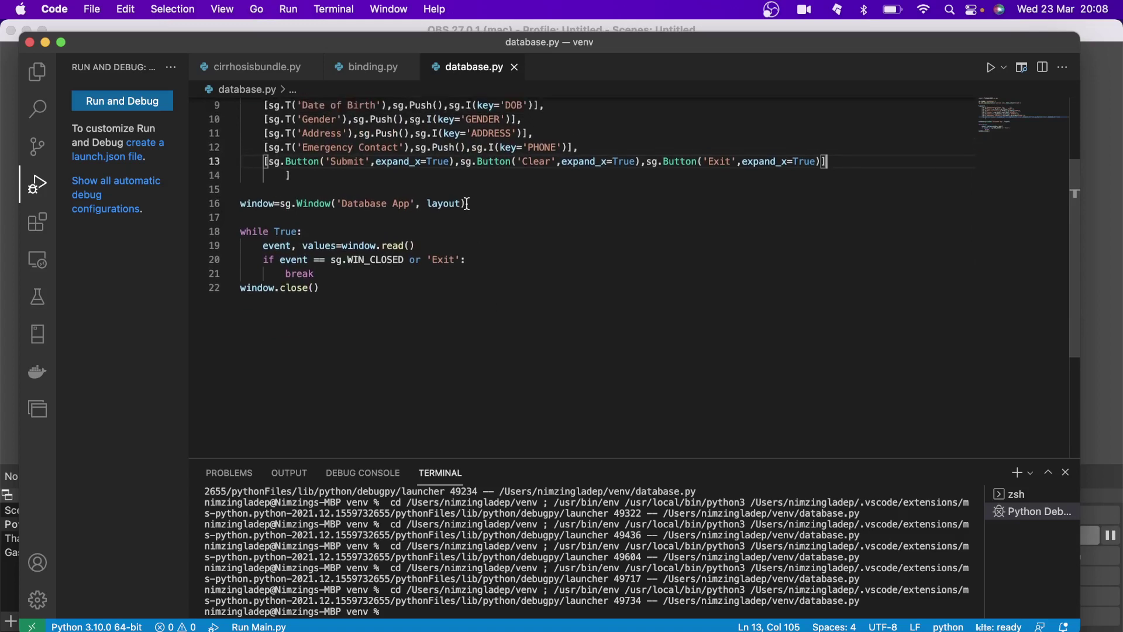
pyautogui.scroll(2, 466, 204)
pyautogui.scroll(1, 466, 200)
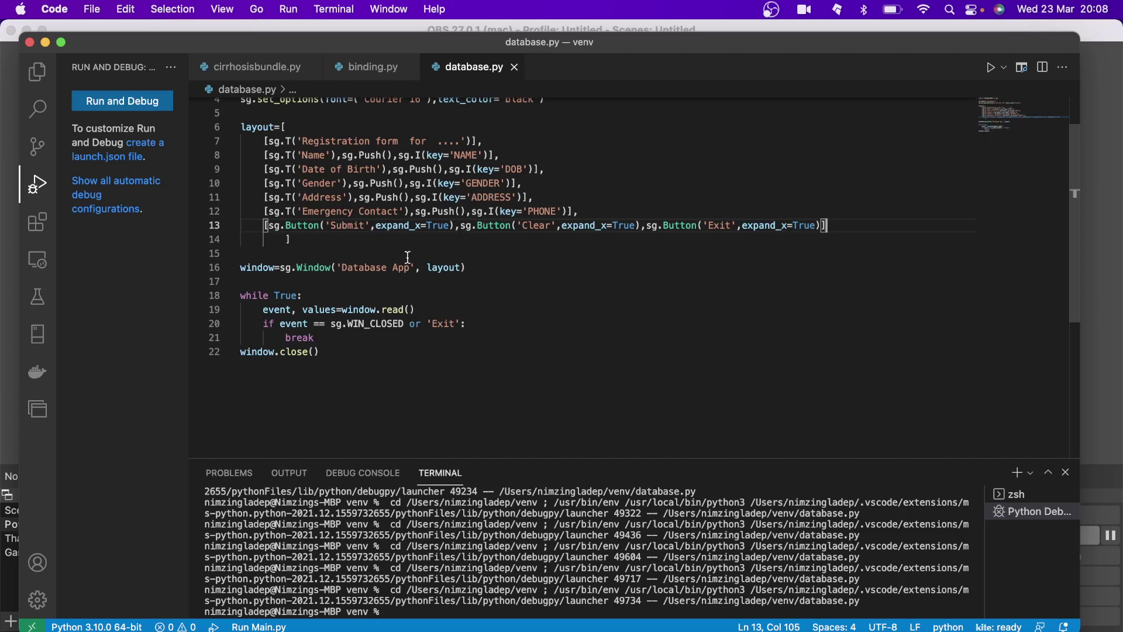
pyautogui.scroll(3, 503, 281)
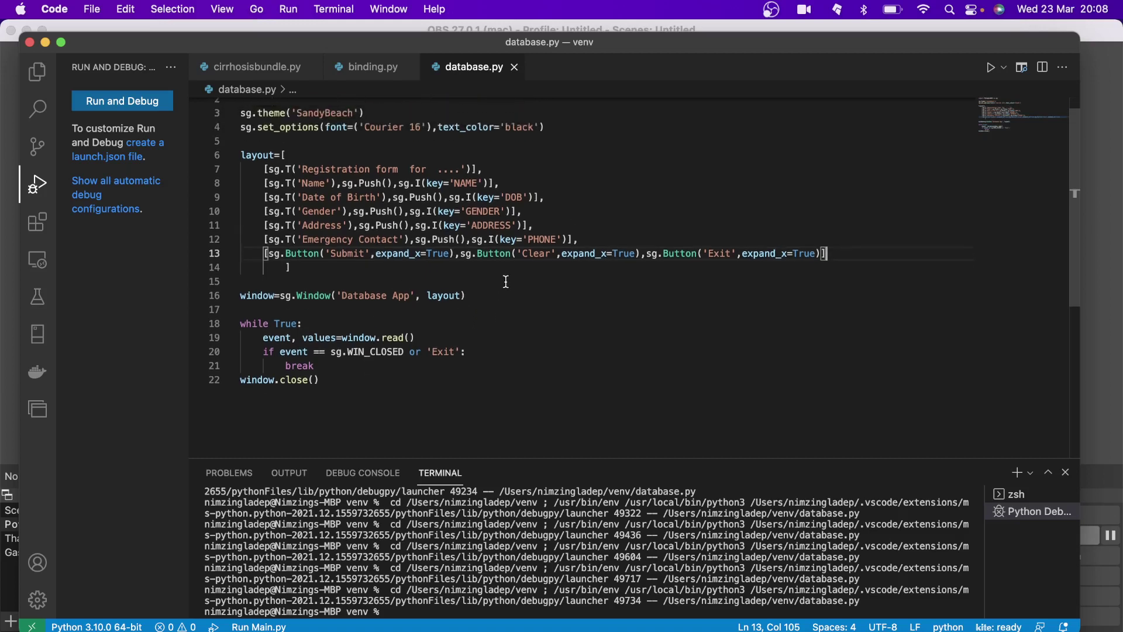